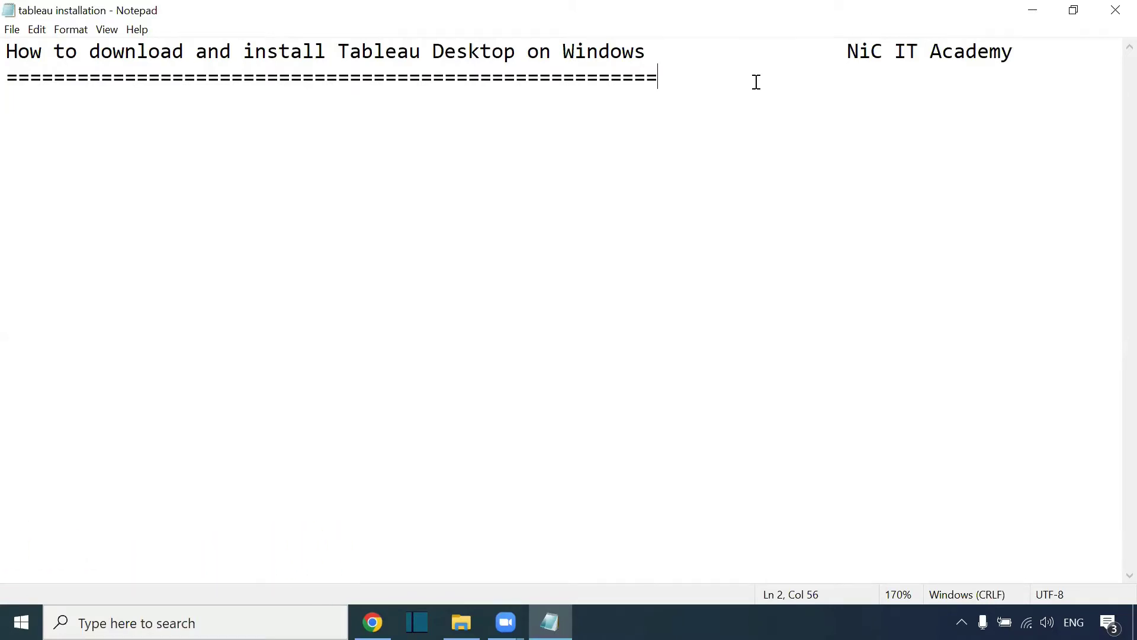
# - List Tableau Desktop, Tableau Server and Tableau Public on separate lines below the heading
pyautogui.press('Return')
pyautogui.press('Return')
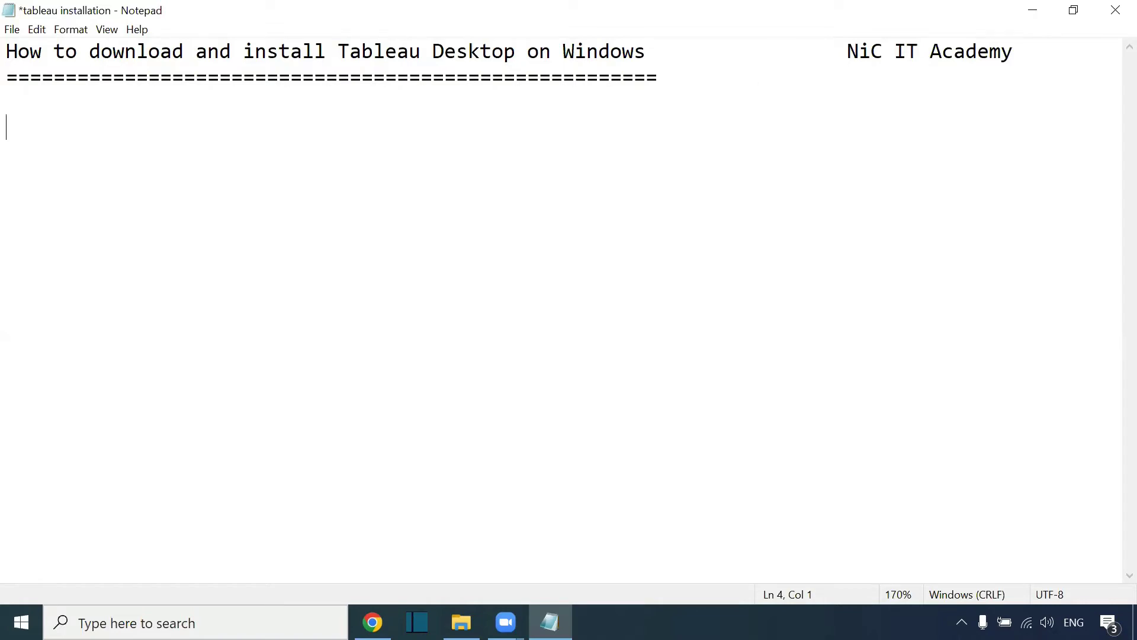
pyautogui.write('Tableau')
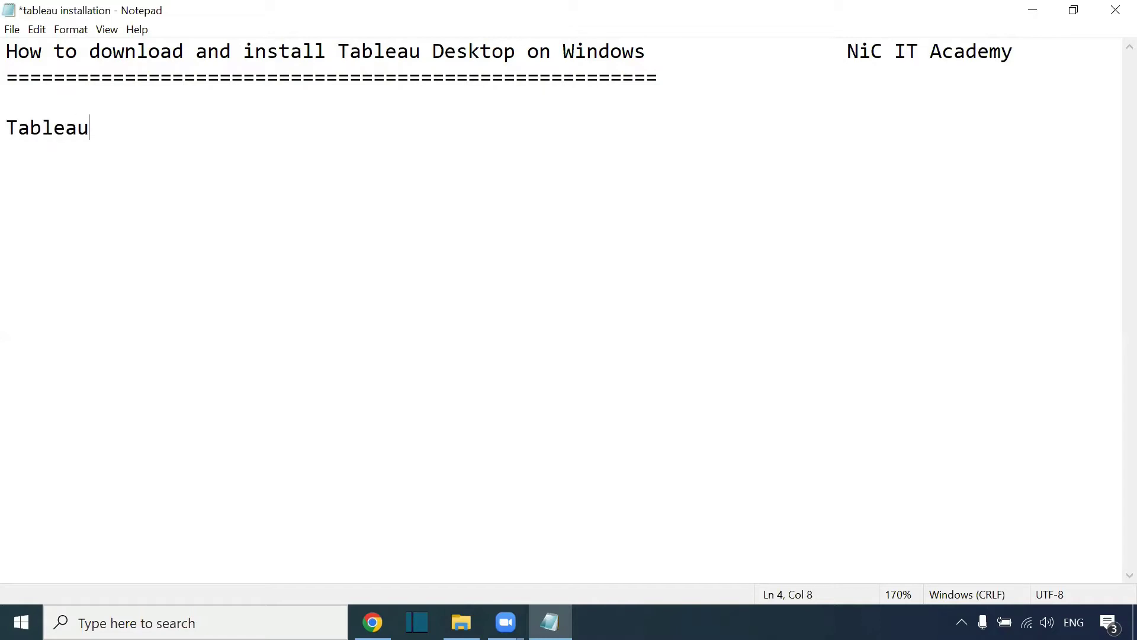
pyautogui.write(' Desktop')
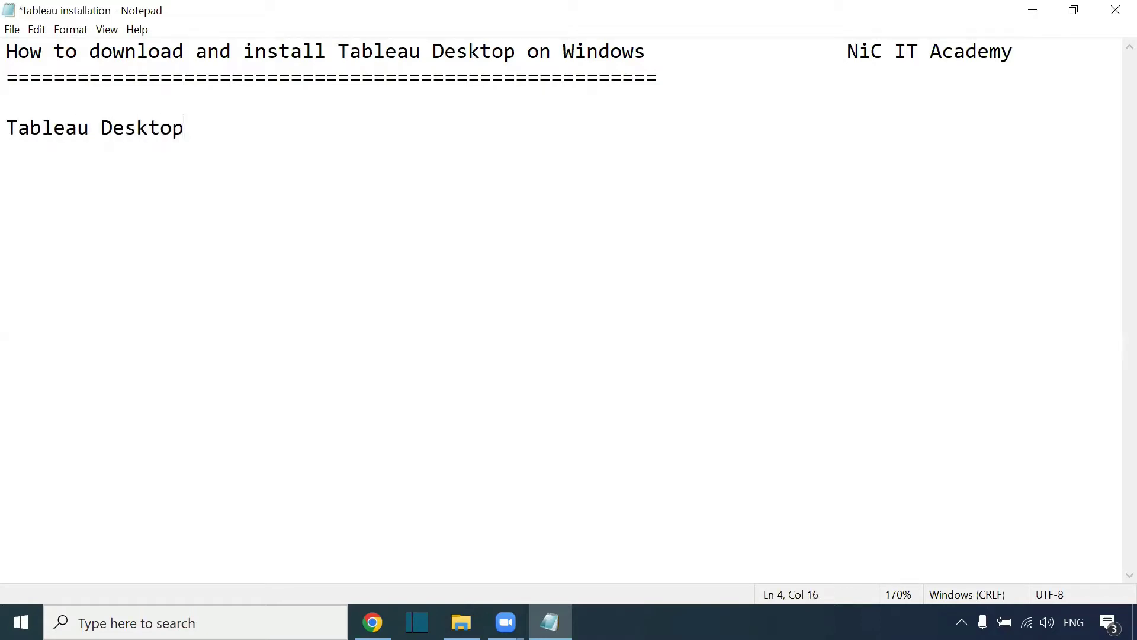
pyautogui.press('Return')
pyautogui.write('Tableau')
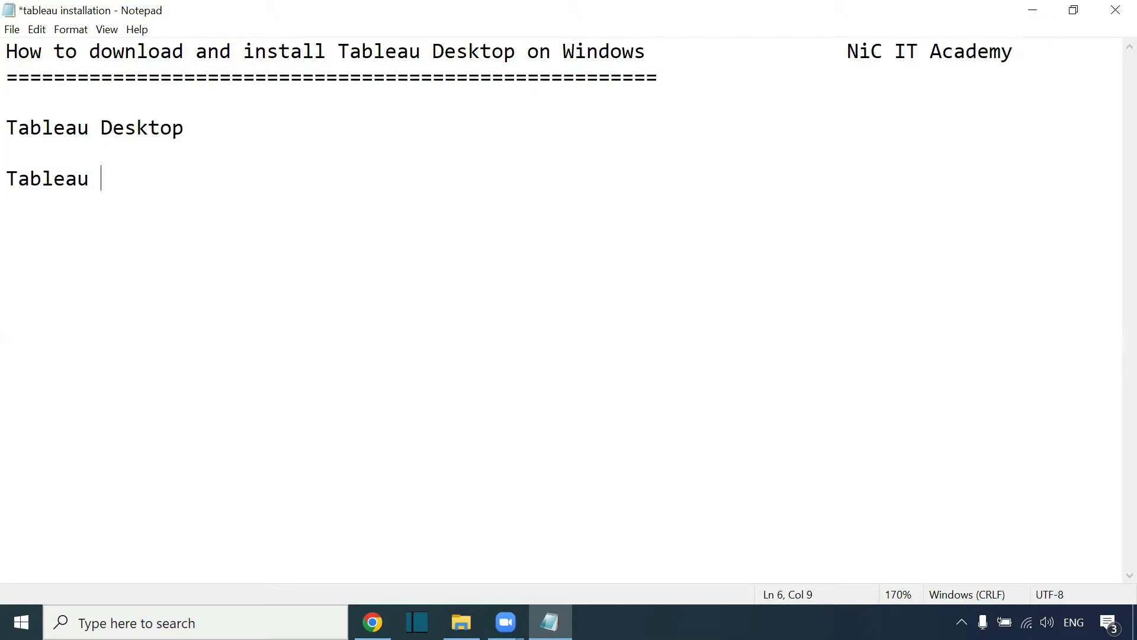
pyautogui.write(' Server  ')
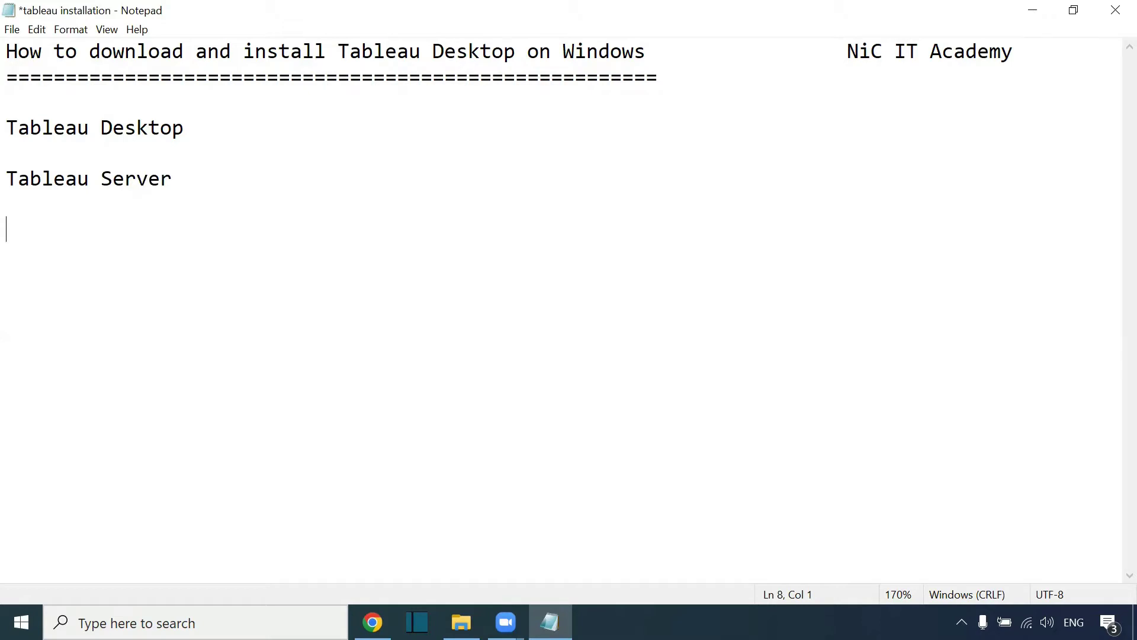
pyautogui.write('Tableau')
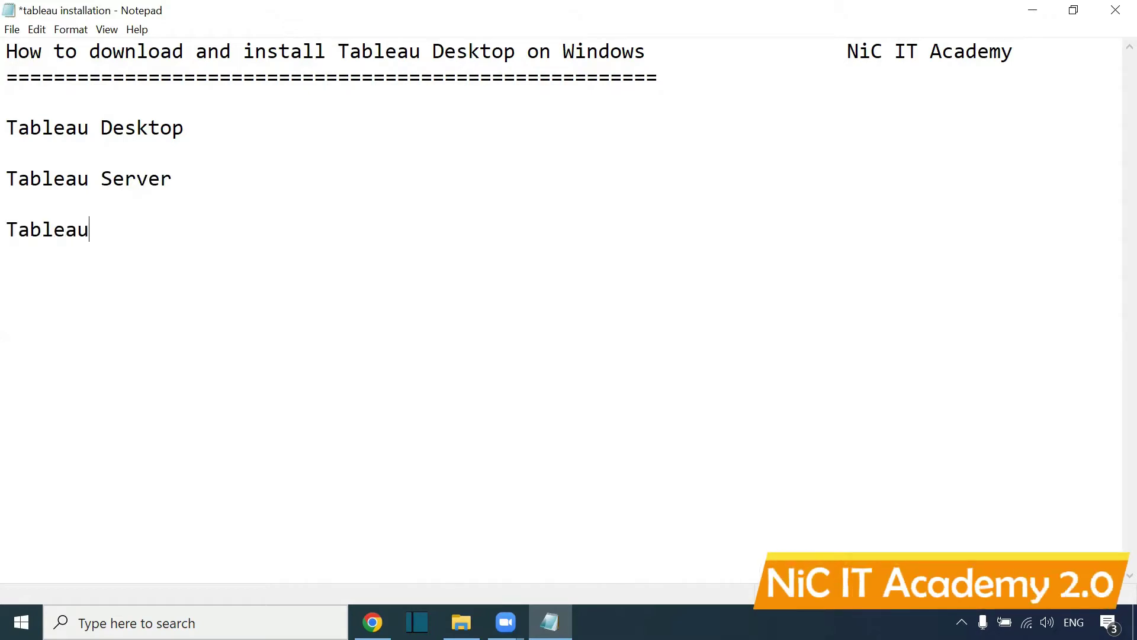
pyautogui.write(' Public')
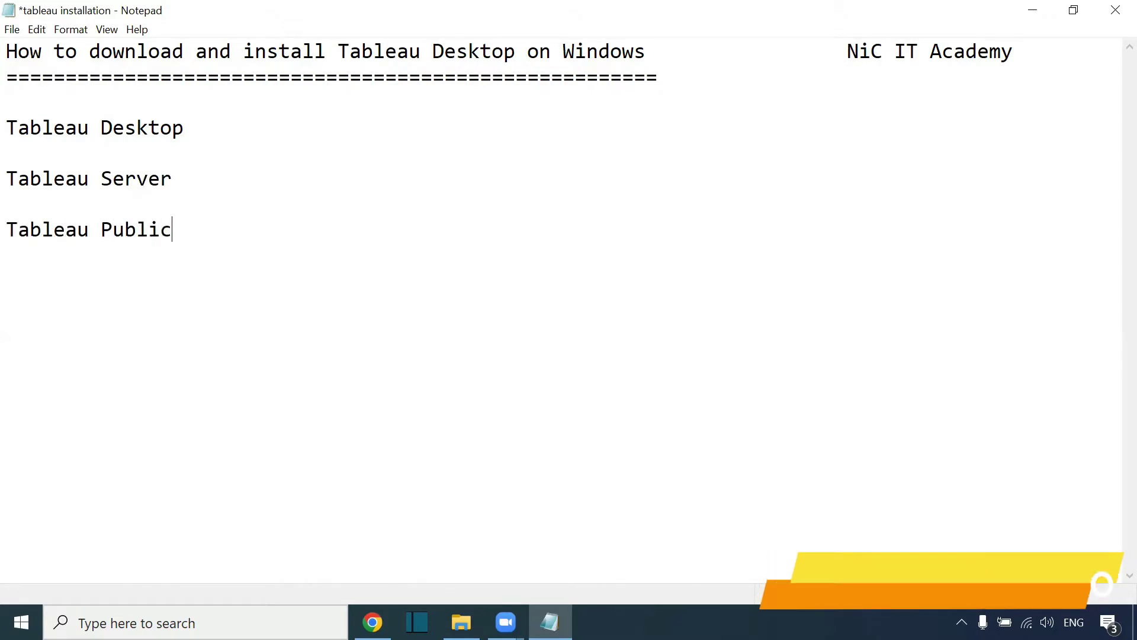
pyautogui.press('Return')
pyautogui.press('Return')
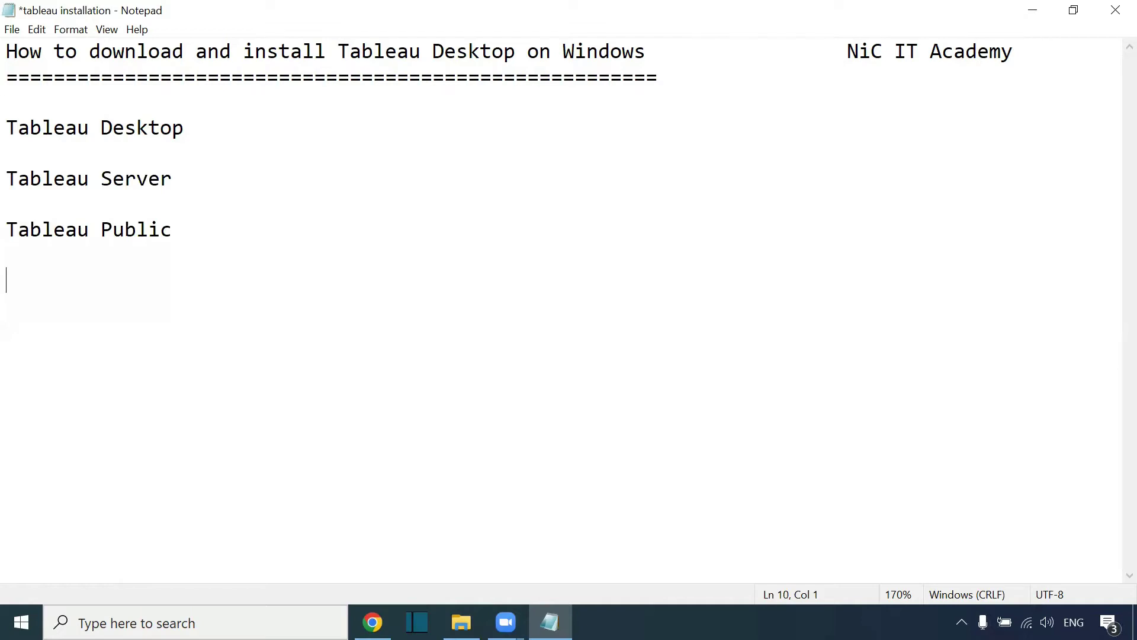
# - Add a row of equals signs beneath the Tableau Public line
pyautogui.moveTo(223, 133); pyautogui.dragTo(10, 116)
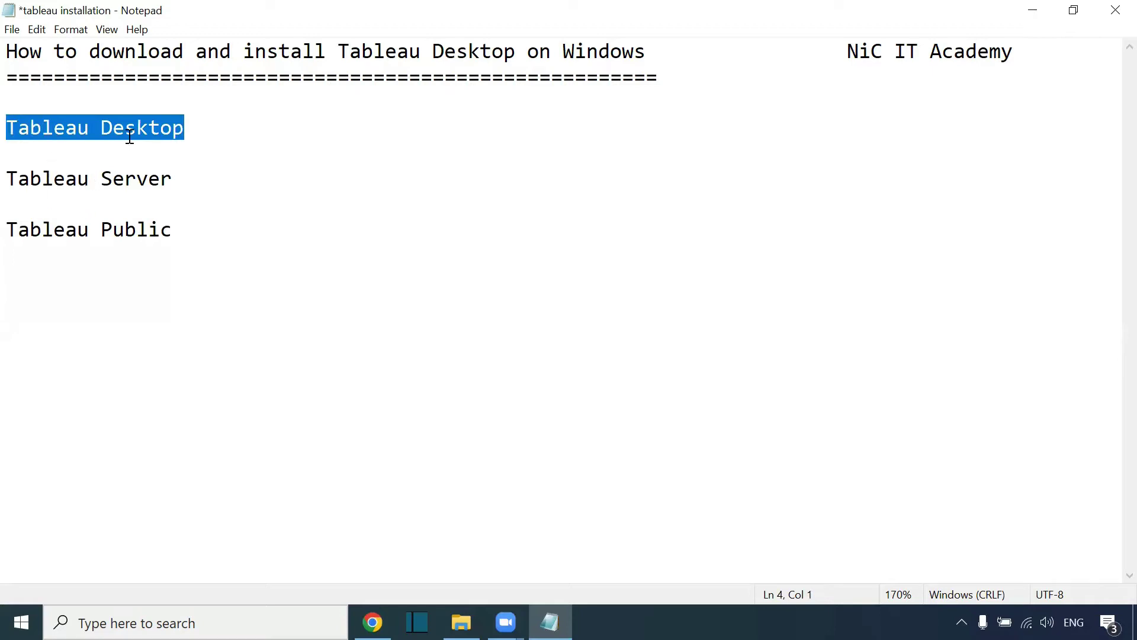
pyautogui.click(170, 260)
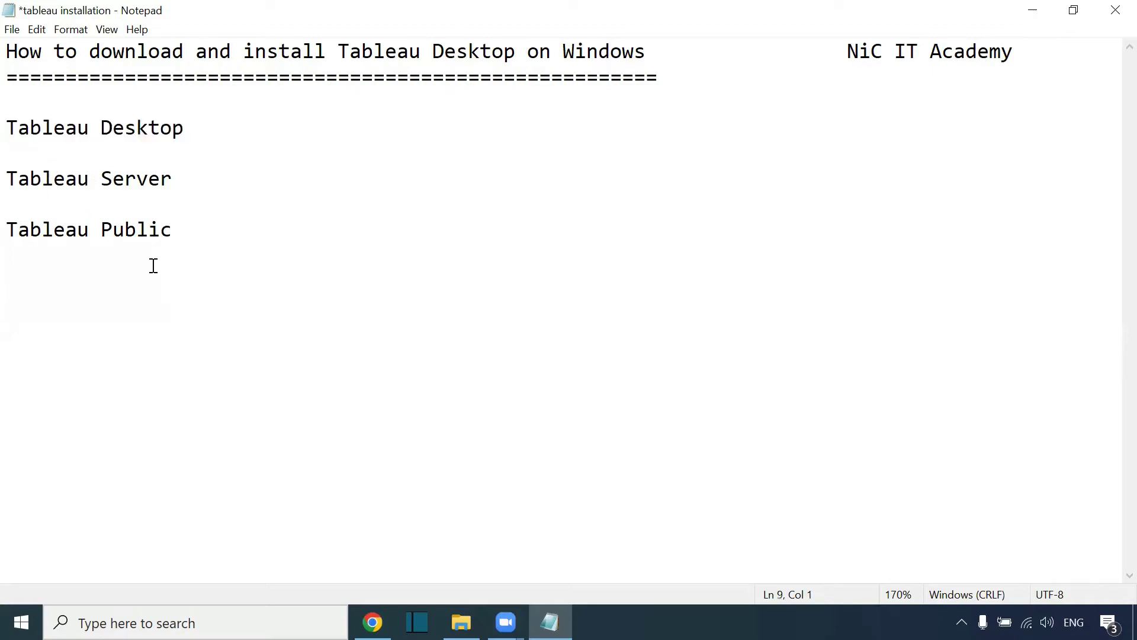
pyautogui.press('Return')
pyautogui.write('===========================')
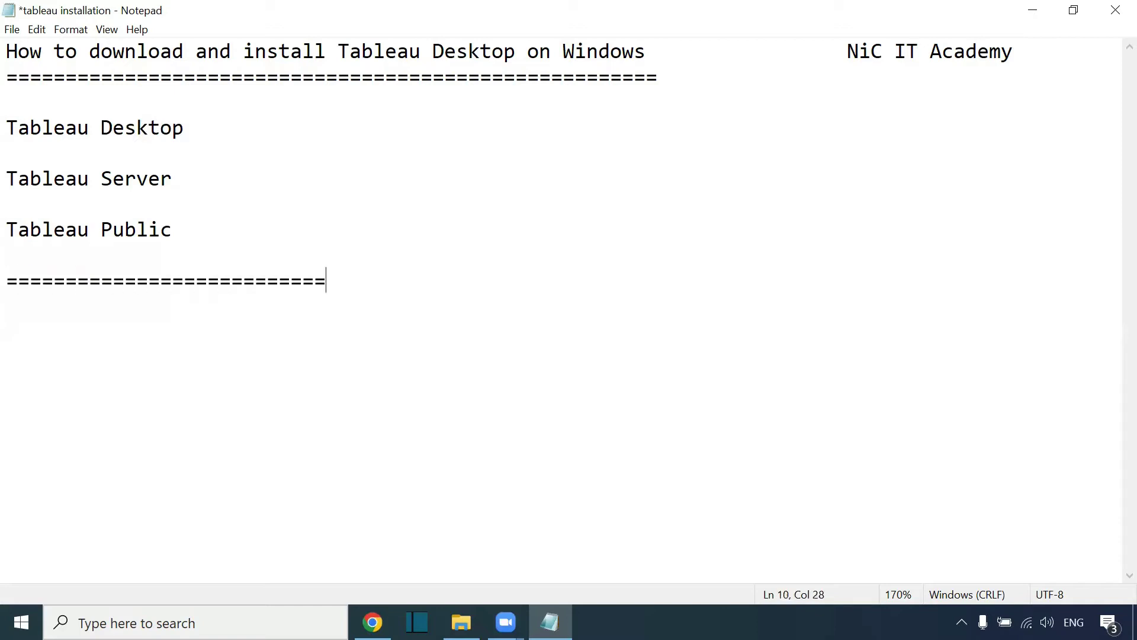
pyautogui.write('============================')
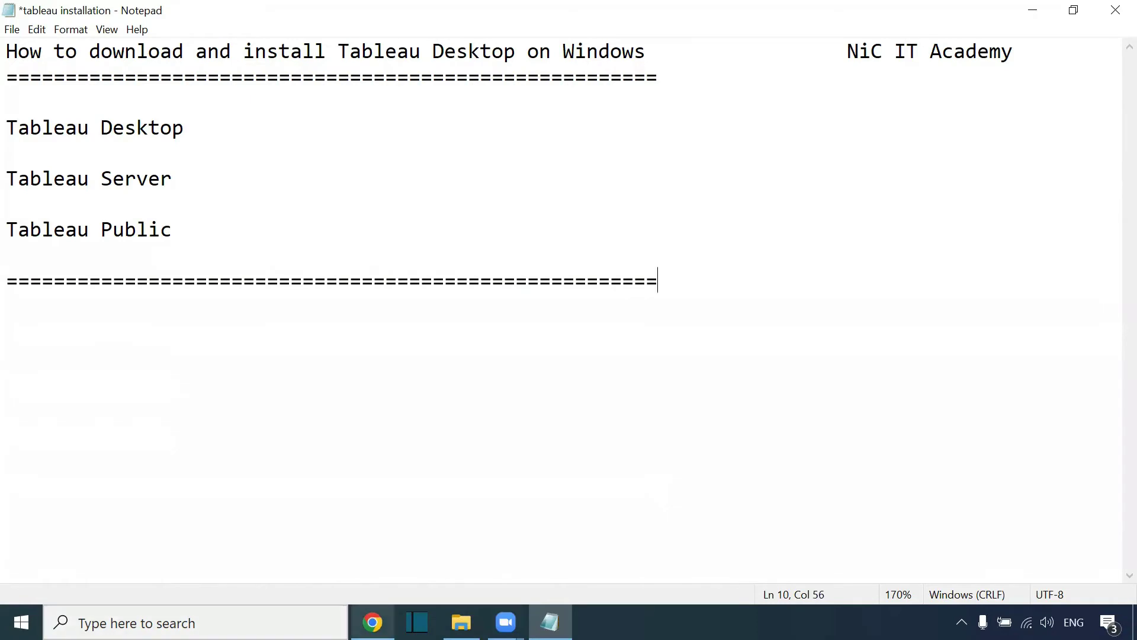
# - In Chrome, view the Tableau Desktop 14-day trial page and scroll to the free 1-year student license offer
pyautogui.moveTo(372, 621)
pyautogui.click(355, 540)
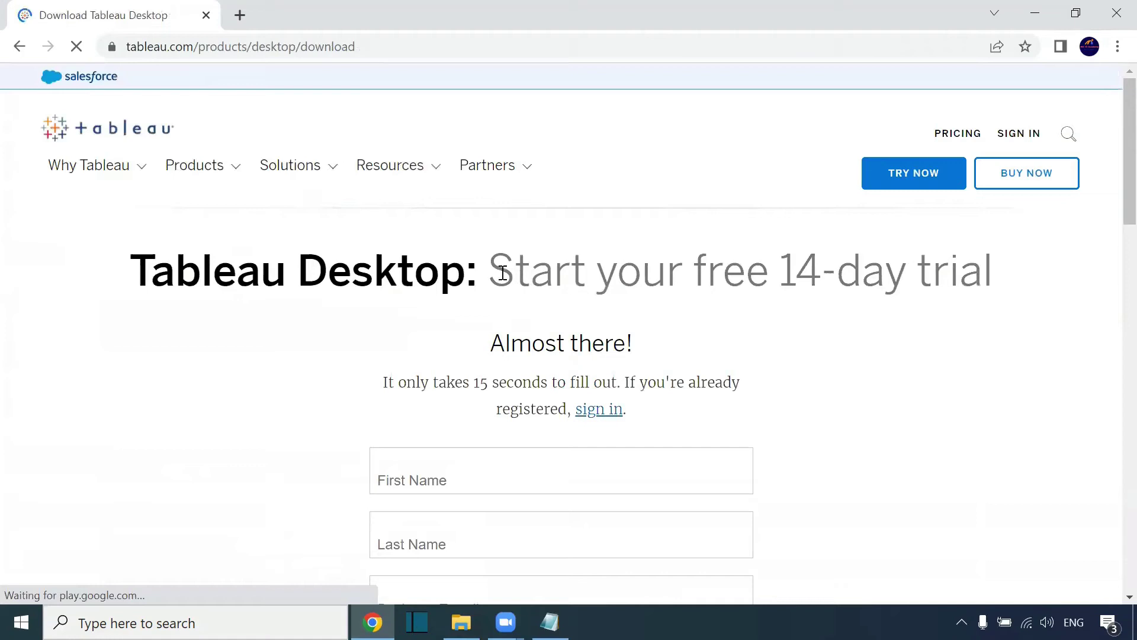
pyautogui.moveTo(496, 272); pyautogui.dragTo(1016, 277)
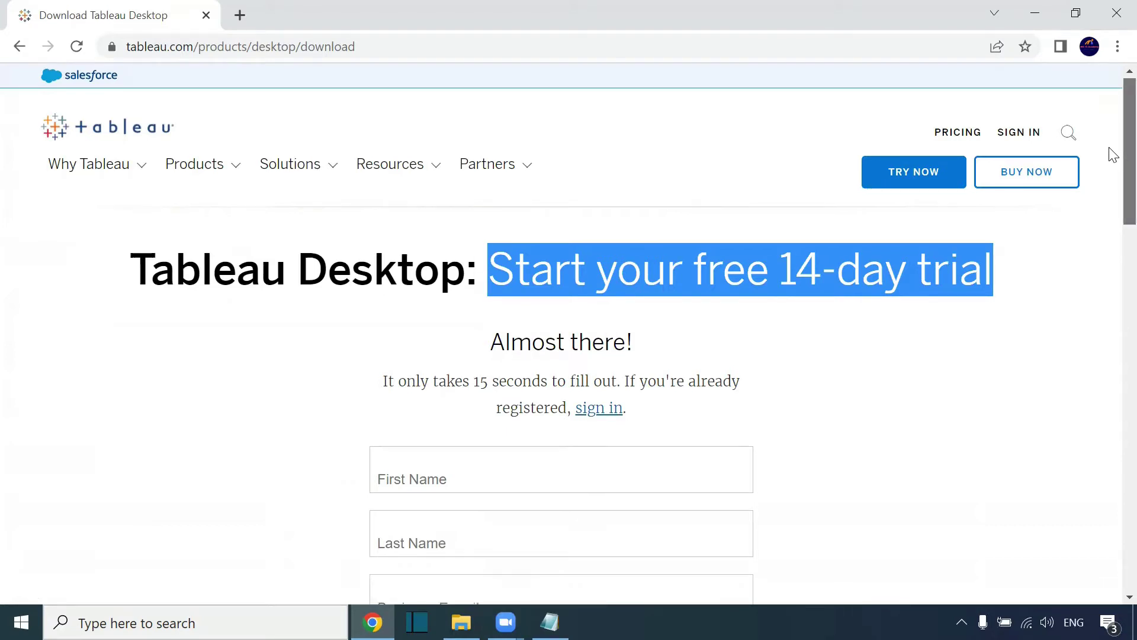
pyautogui.moveTo(1112, 151); pyautogui.dragTo(1113, 392)
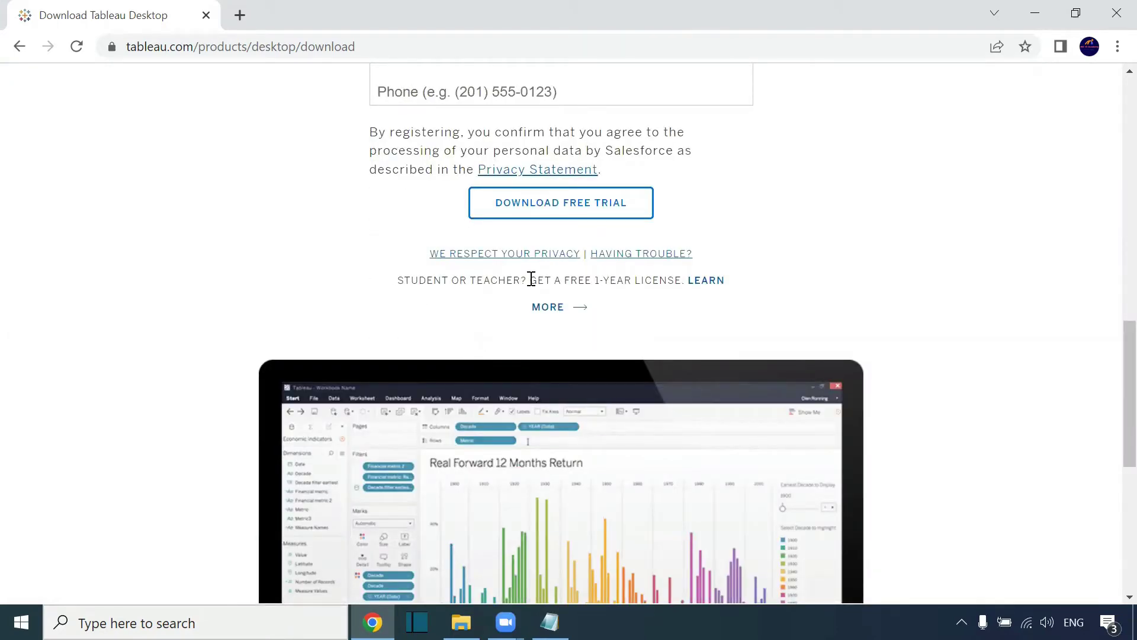
pyautogui.moveTo(530, 279); pyautogui.dragTo(676, 286)
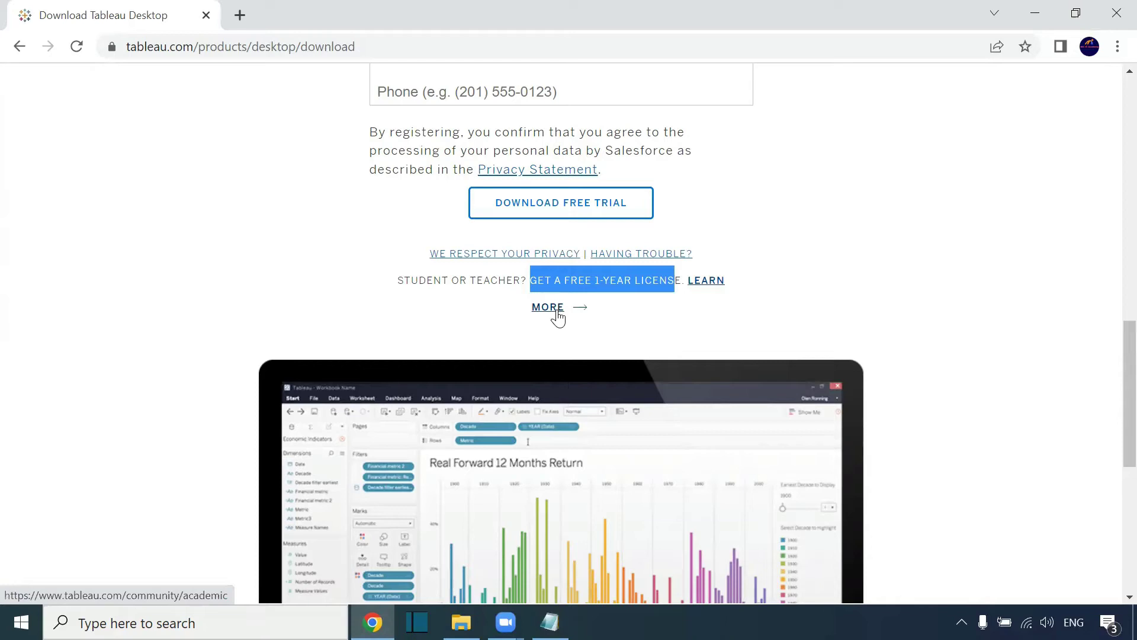
pyautogui.click(516, 321)
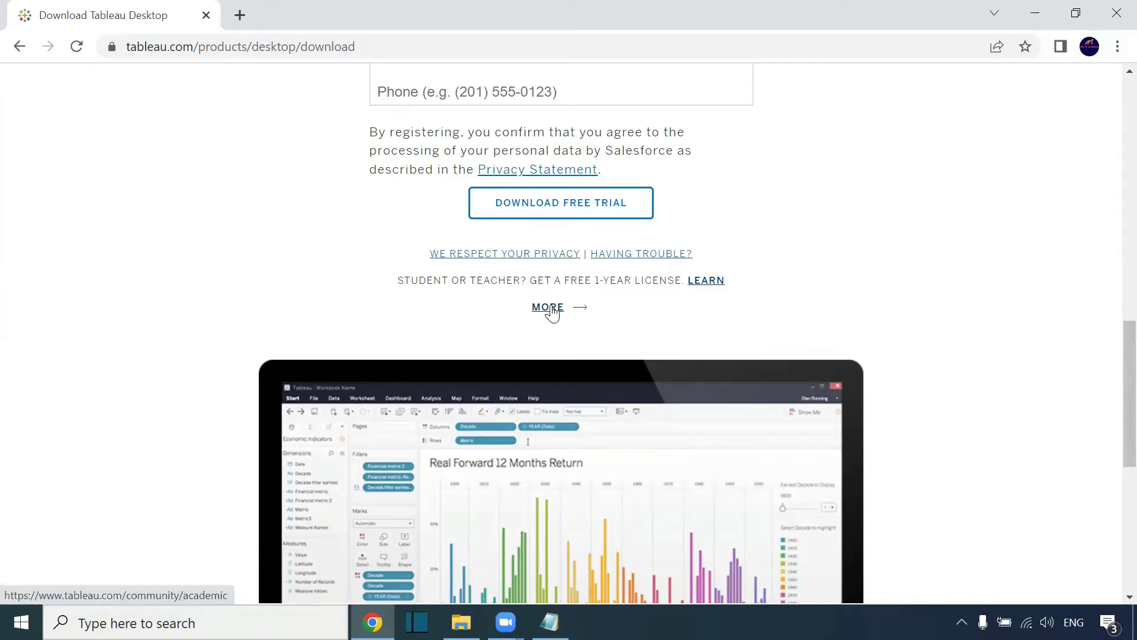
# - Fill in the trial form's first name, last name, business e-mail and organization 'Stude'
pyautogui.scroll(12, 921, 350)
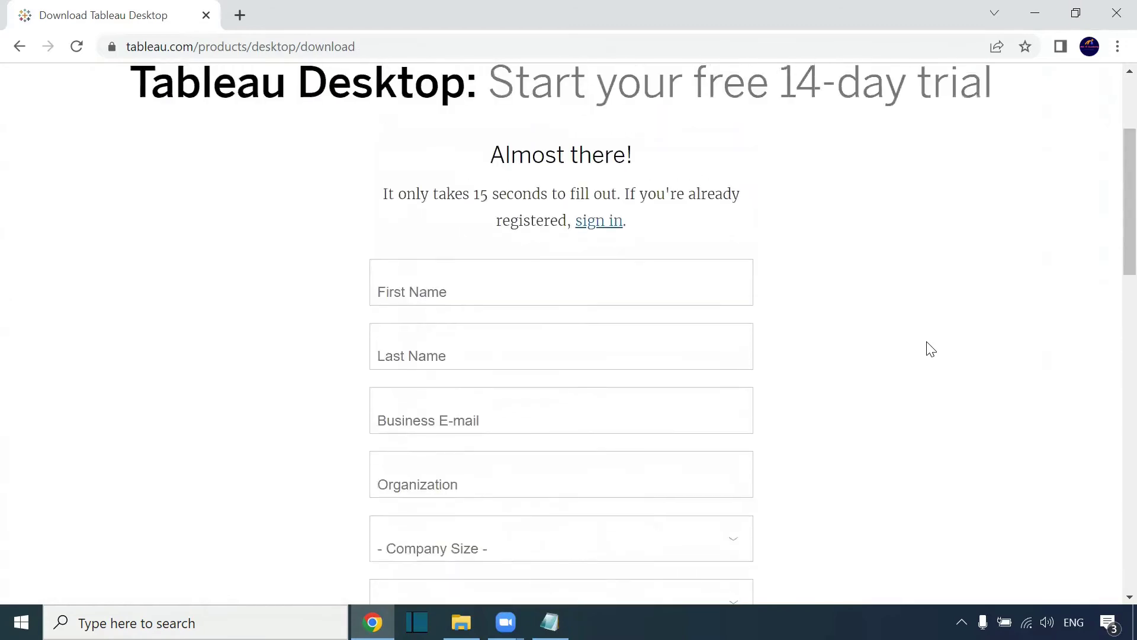
pyautogui.click(413, 294)
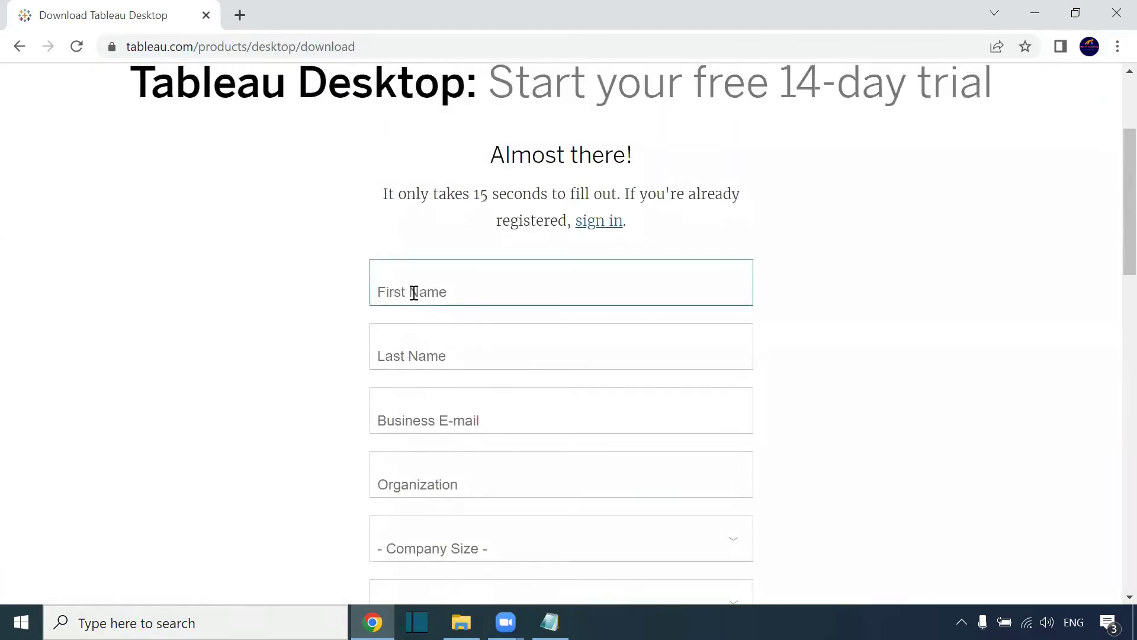
pyautogui.write('NIC')
pyautogui.click(417, 363)
pyautogui.write('IT Academy')
pyautogui.click(492, 409)
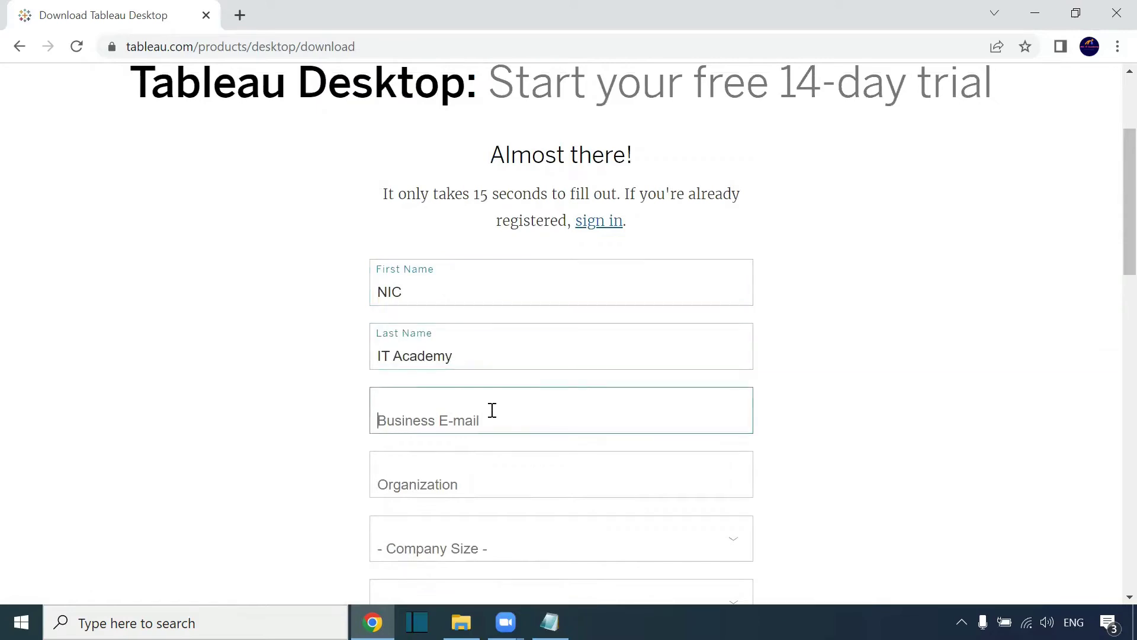
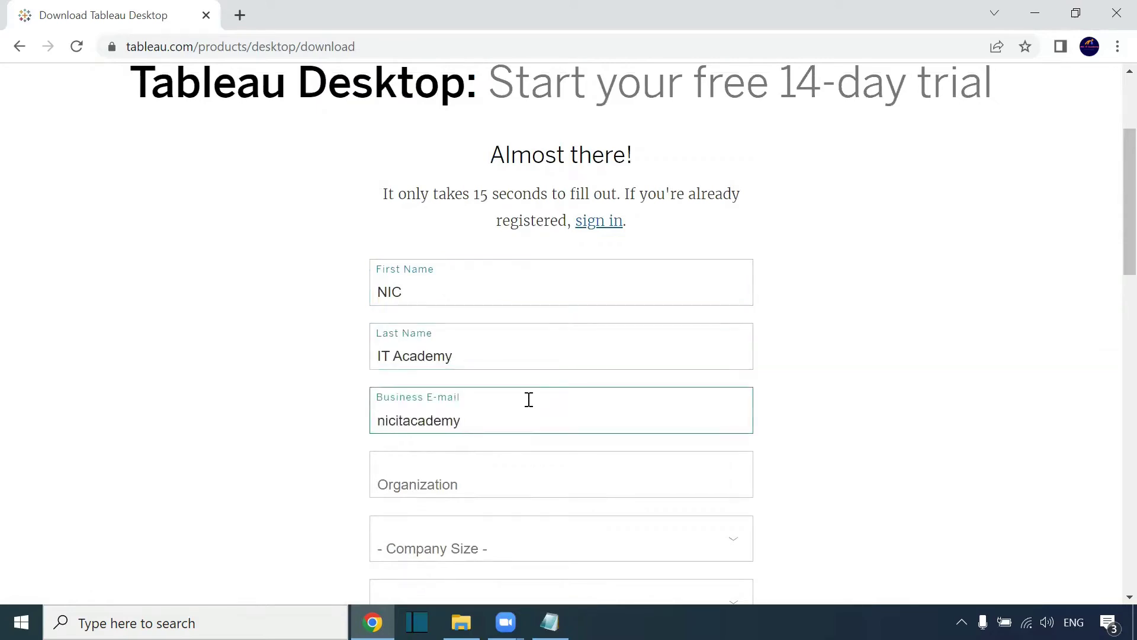
pyautogui.scroll(-1, 528, 399)
pyautogui.write('@gmail')
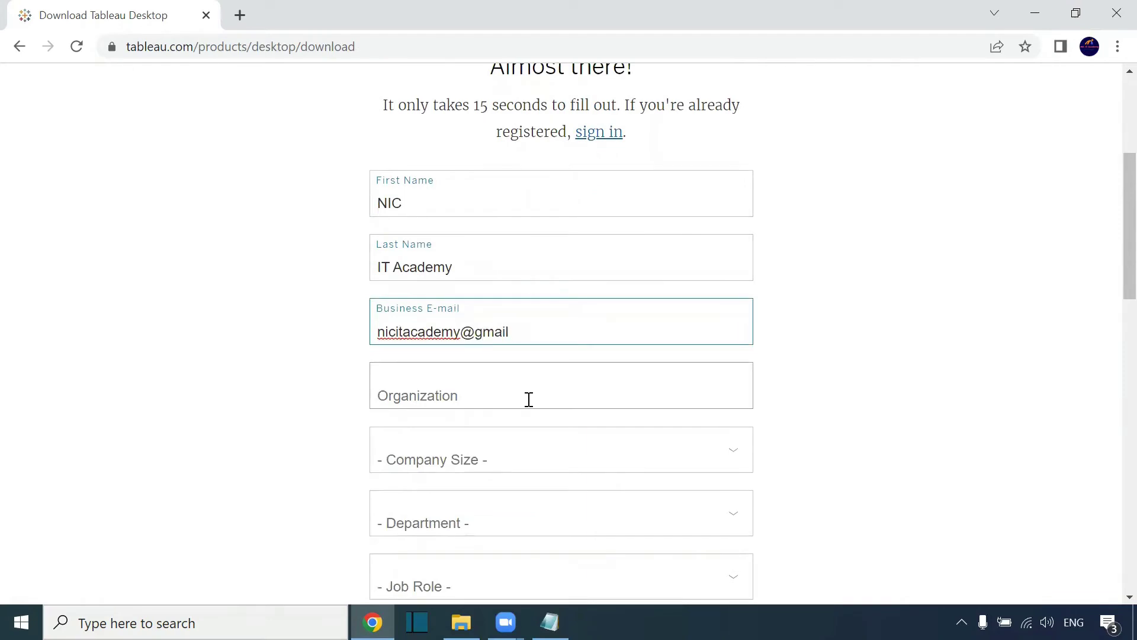
pyautogui.write('.com')
pyautogui.click(529, 399)
pyautogui.write('Student')
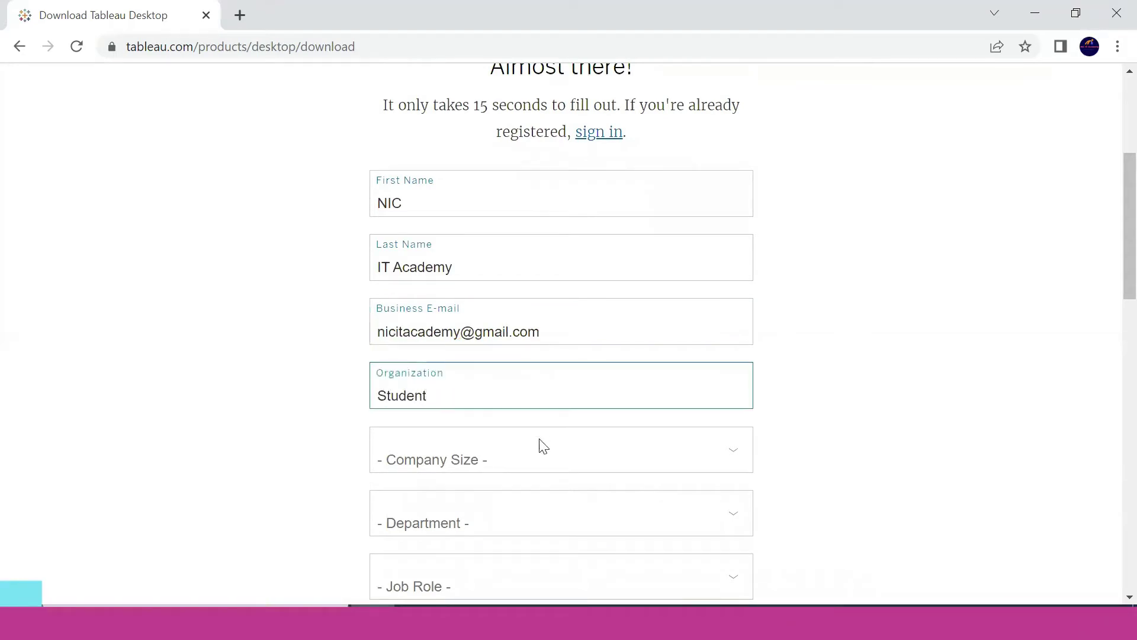
pyautogui.scroll(-3, 538, 444)
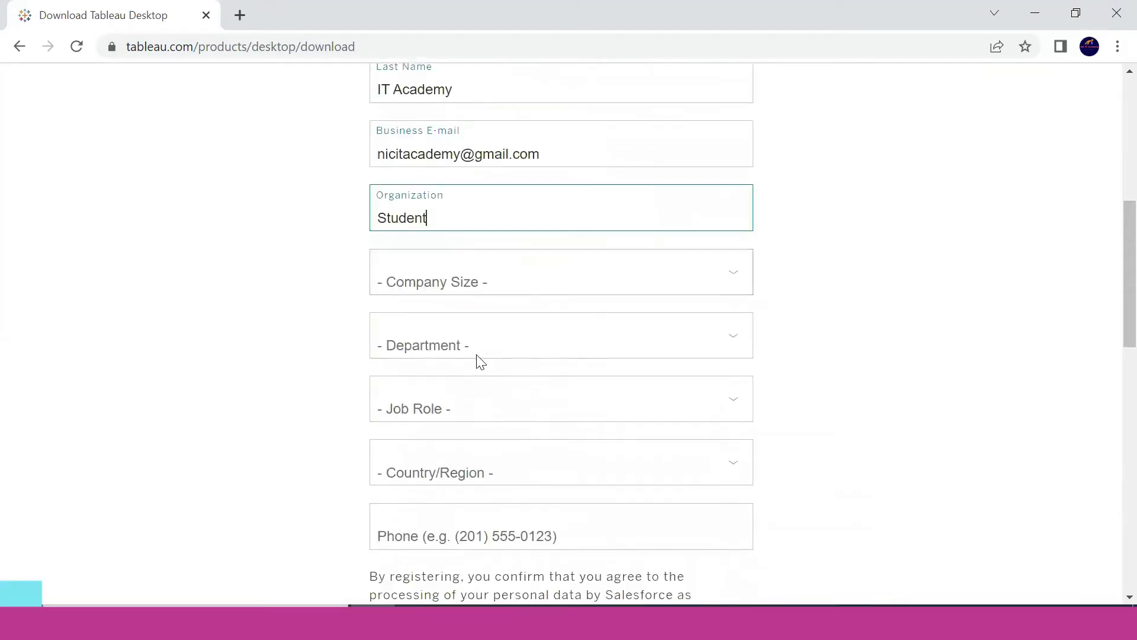
# - Set Company Size to 1 - 20 employees and Department to Software Development
pyautogui.click(467, 293)
pyautogui.click(467, 321)
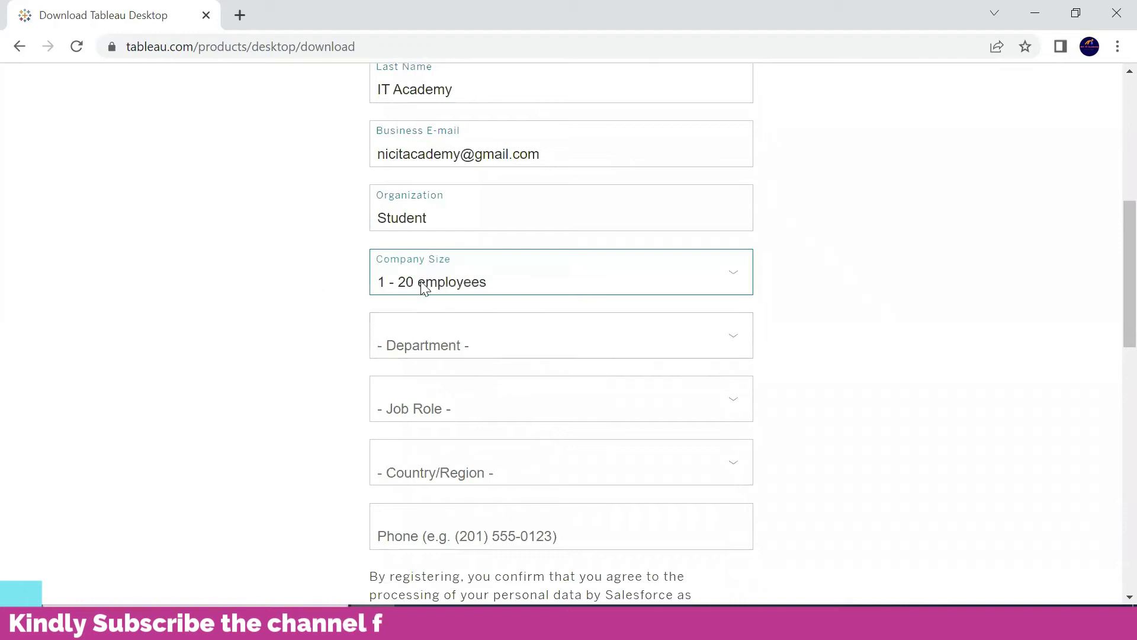
pyautogui.click(501, 349)
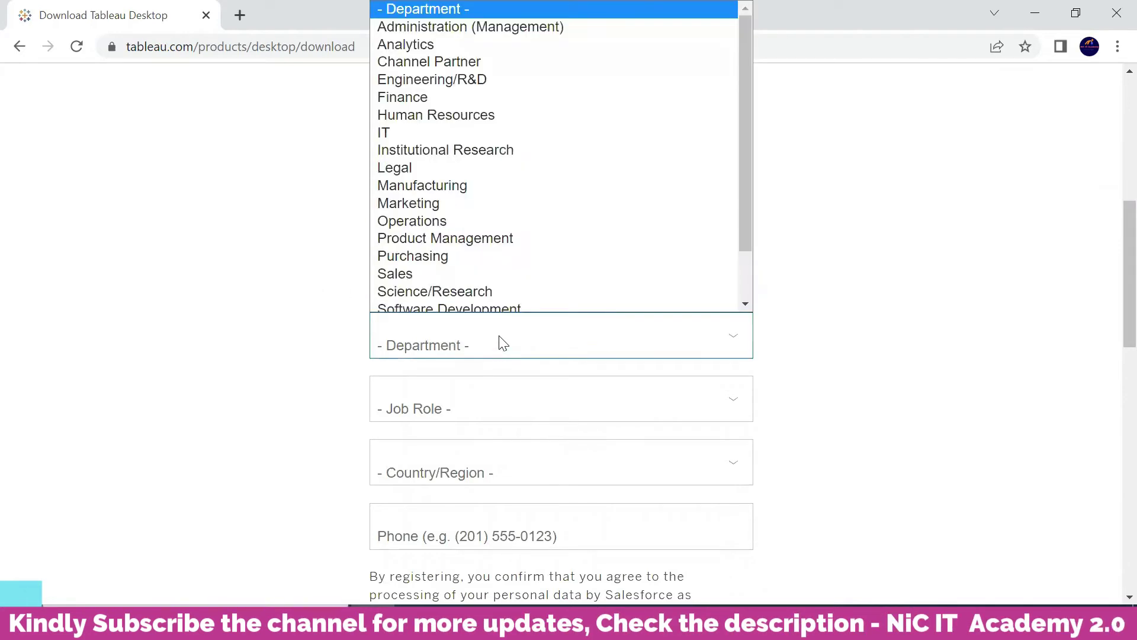
pyautogui.scroll(-1, 493, 298)
pyautogui.scroll(1, 494, 282)
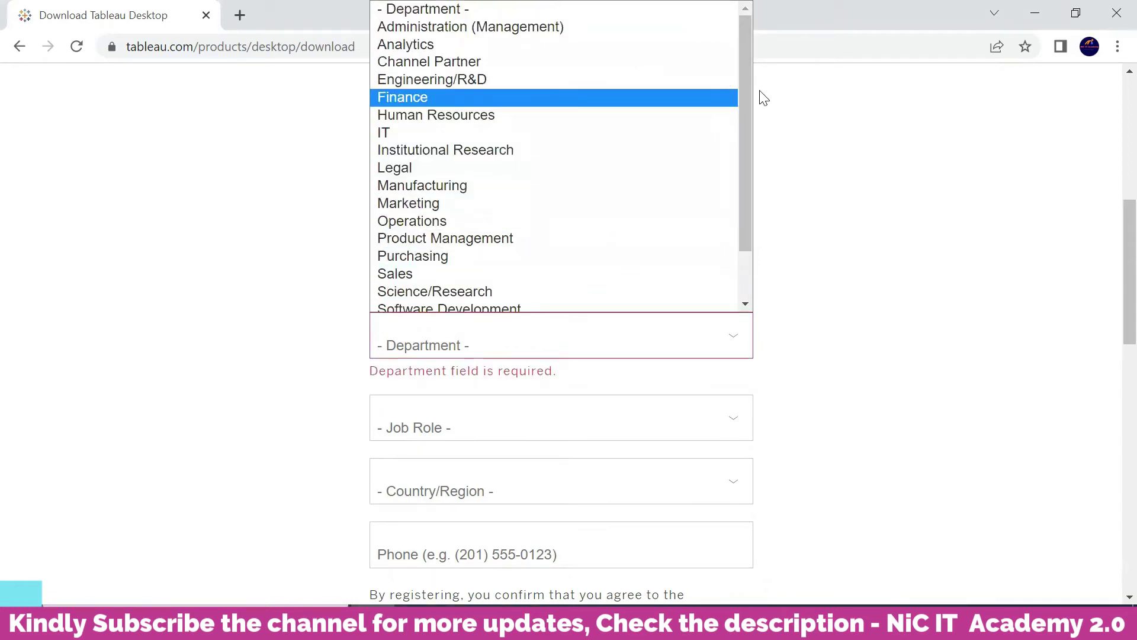
pyautogui.scroll(-1, 530, 272)
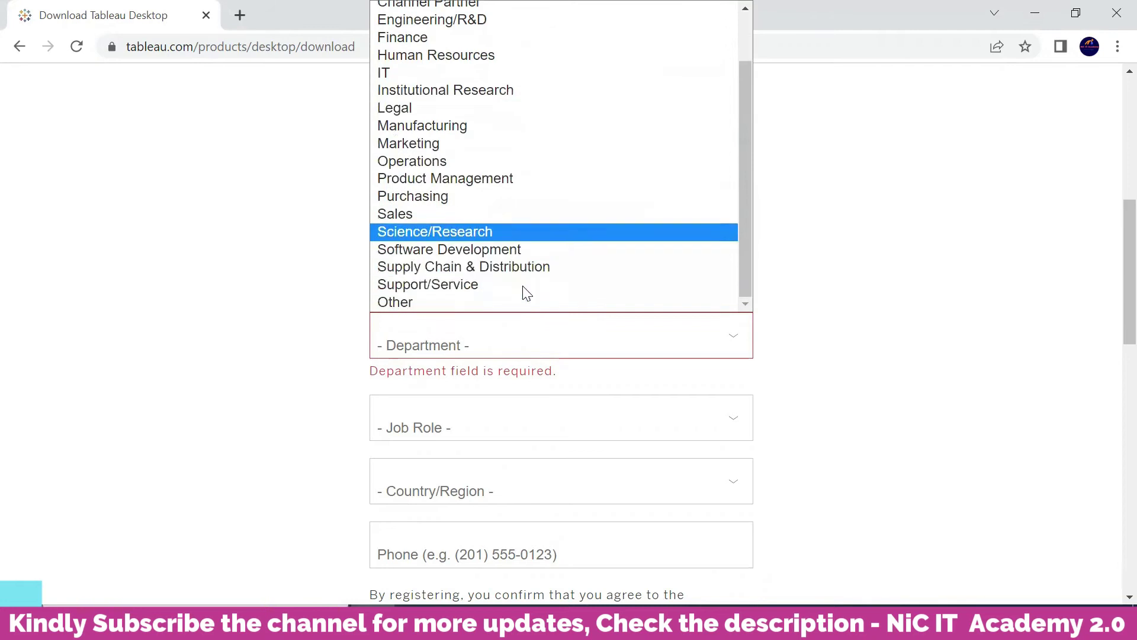
pyautogui.click(532, 252)
pyautogui.scroll(-3, 287, 404)
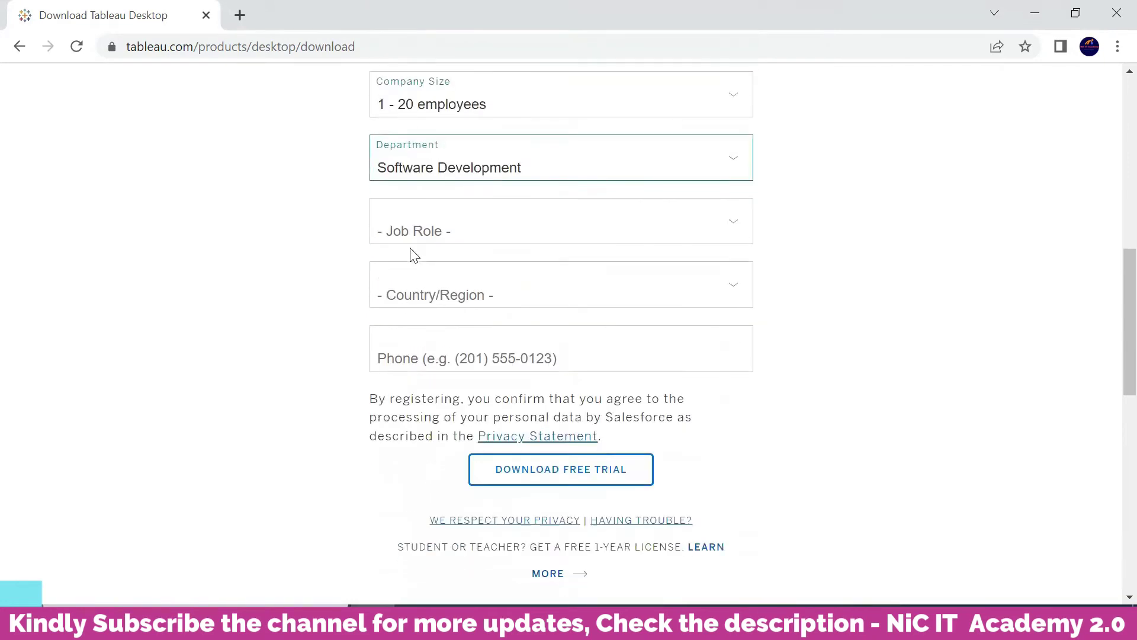
# - Set Job Role to Student, Country to India, and enter the phone number
pyautogui.click(419, 234)
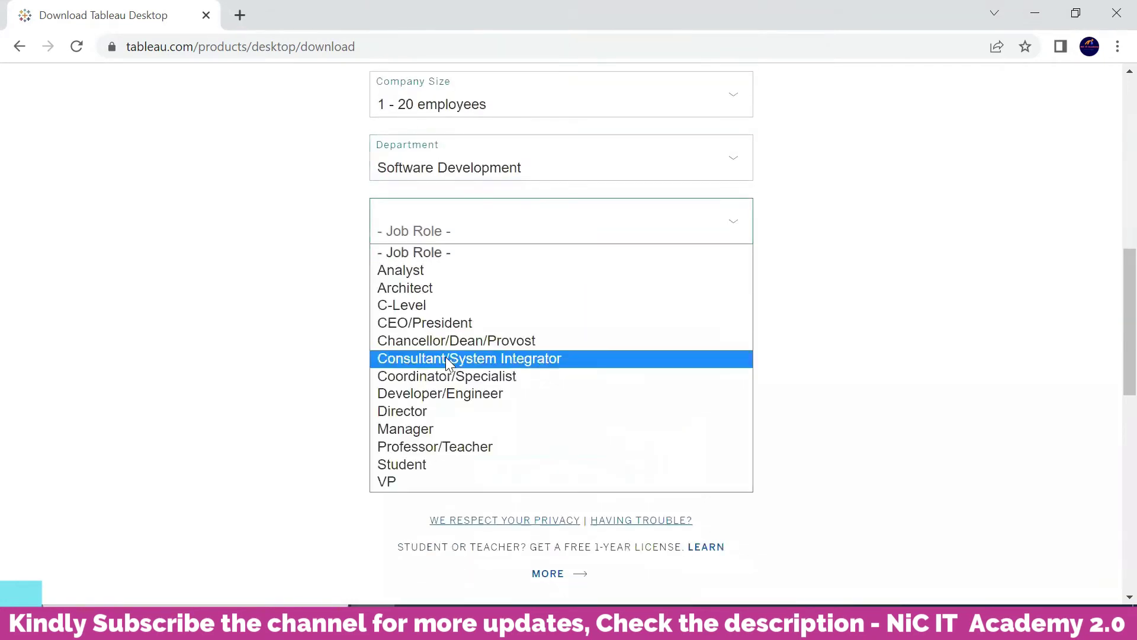
pyautogui.click(434, 464)
pyautogui.click(446, 293)
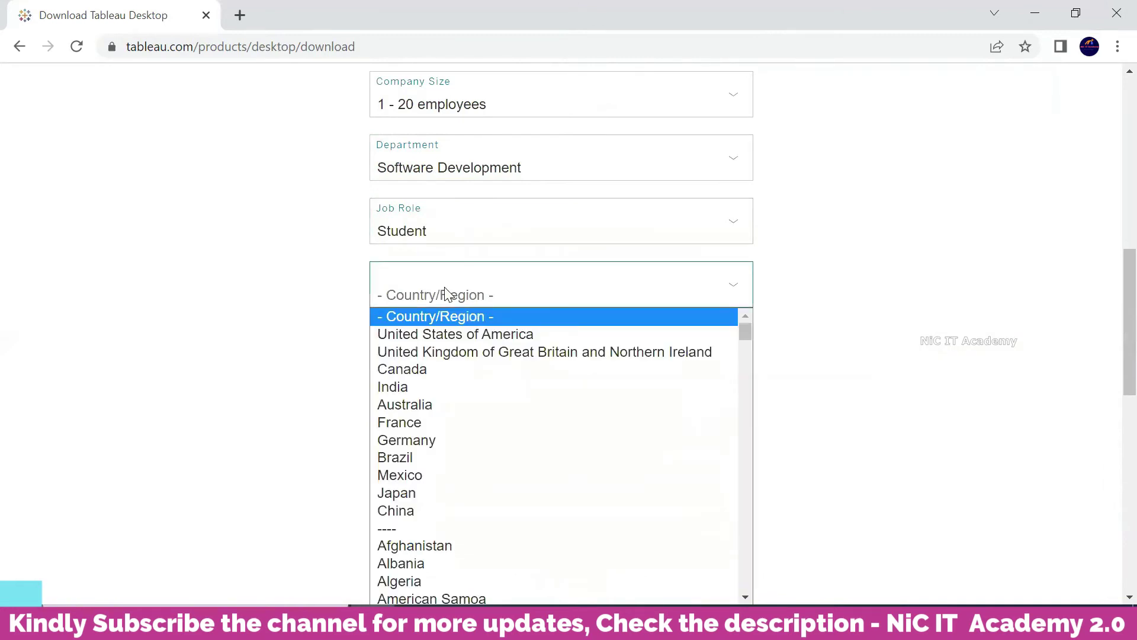
pyautogui.click(426, 388)
pyautogui.click(383, 362)
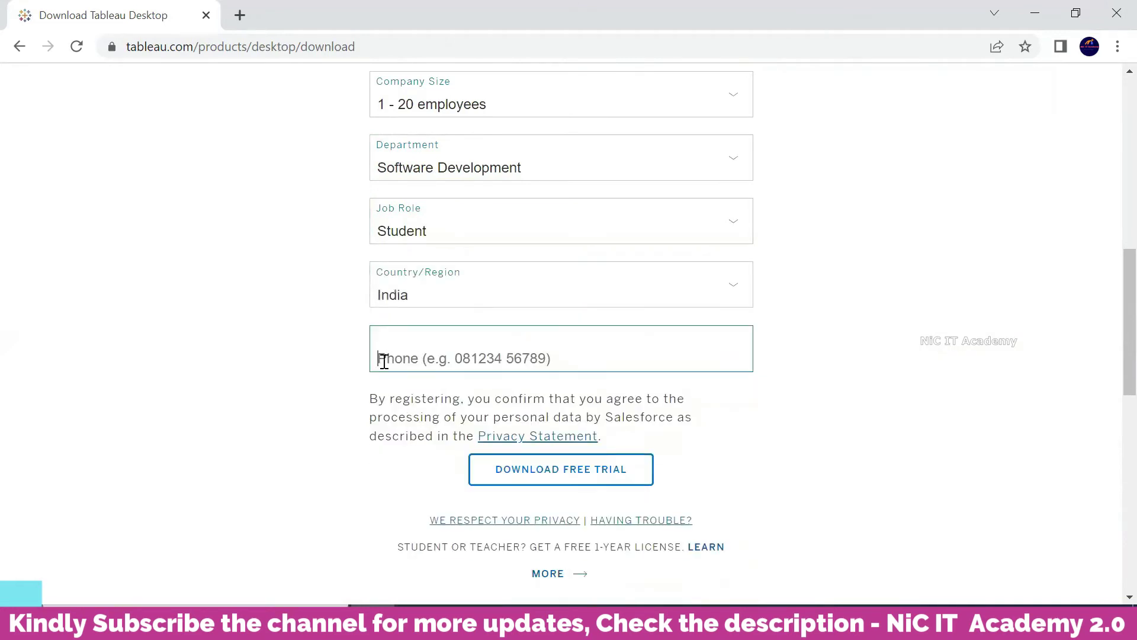
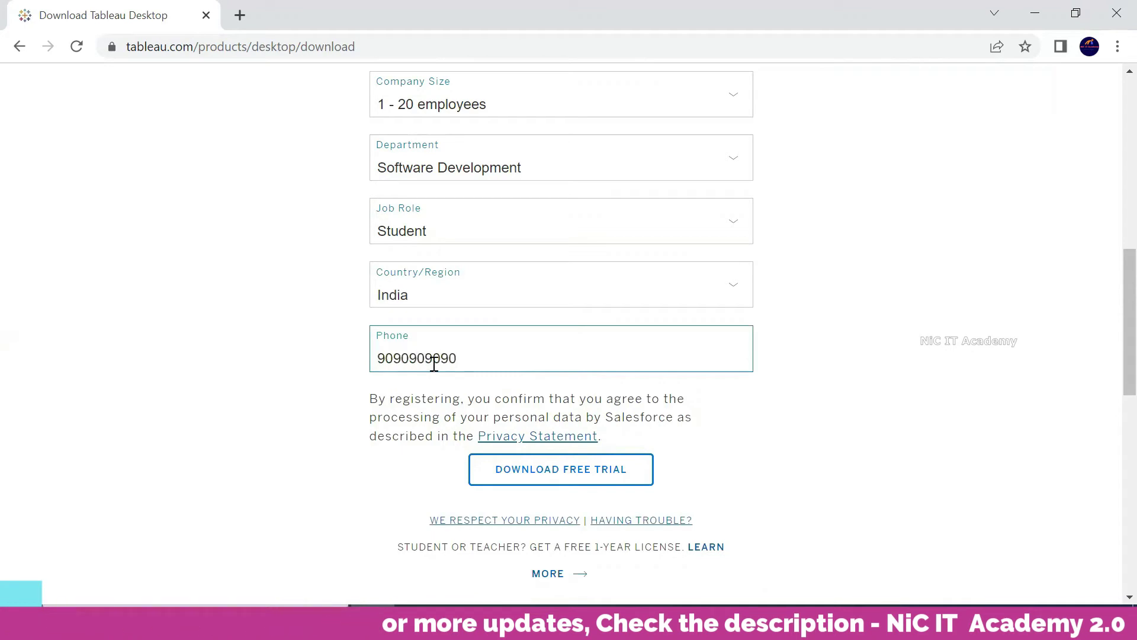
pyautogui.click(321, 370)
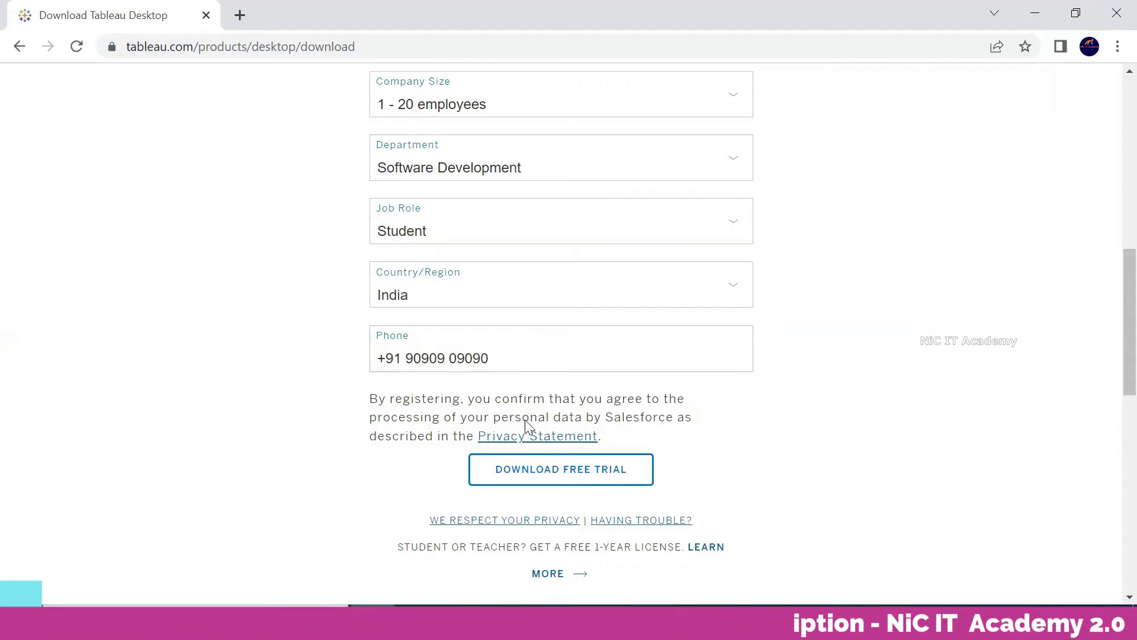
pyautogui.scroll(-3, 526, 452)
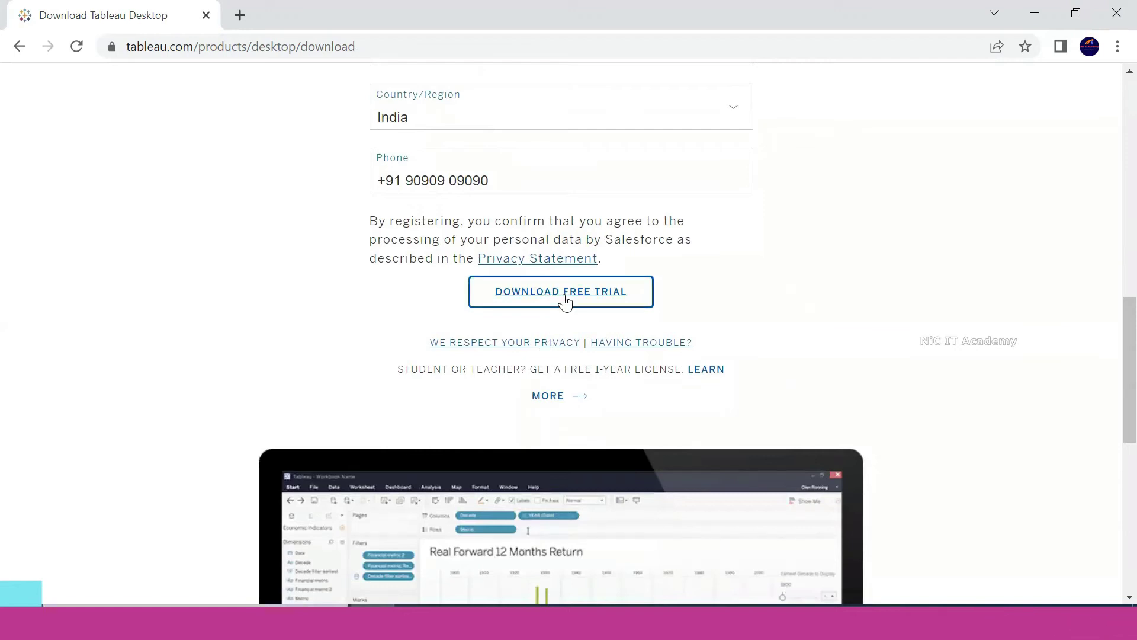
# - Submit the form with Download Free Trial and browse the thank-you page while the installer downloads
pyautogui.click(564, 301)
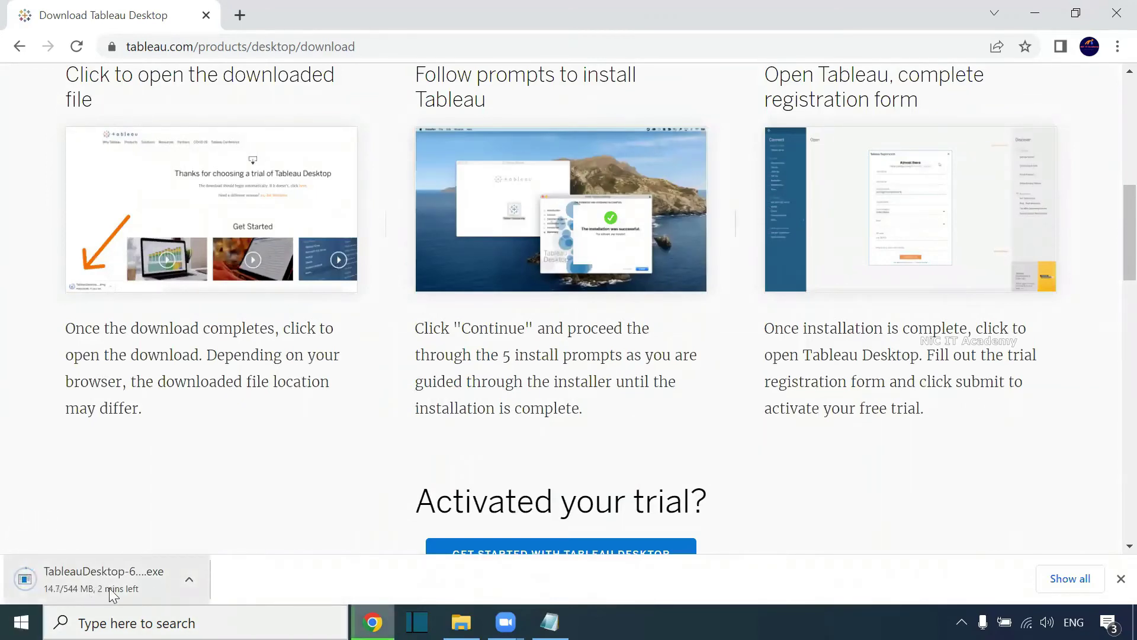
pyautogui.scroll(8, 886, 351)
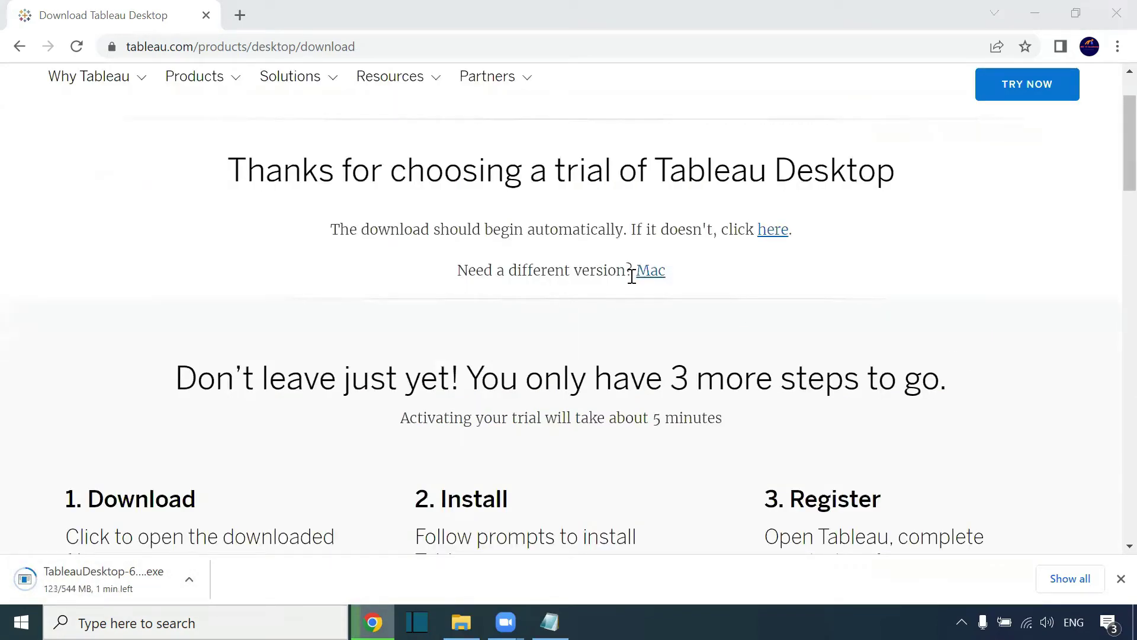
pyautogui.scroll(-1, 689, 280)
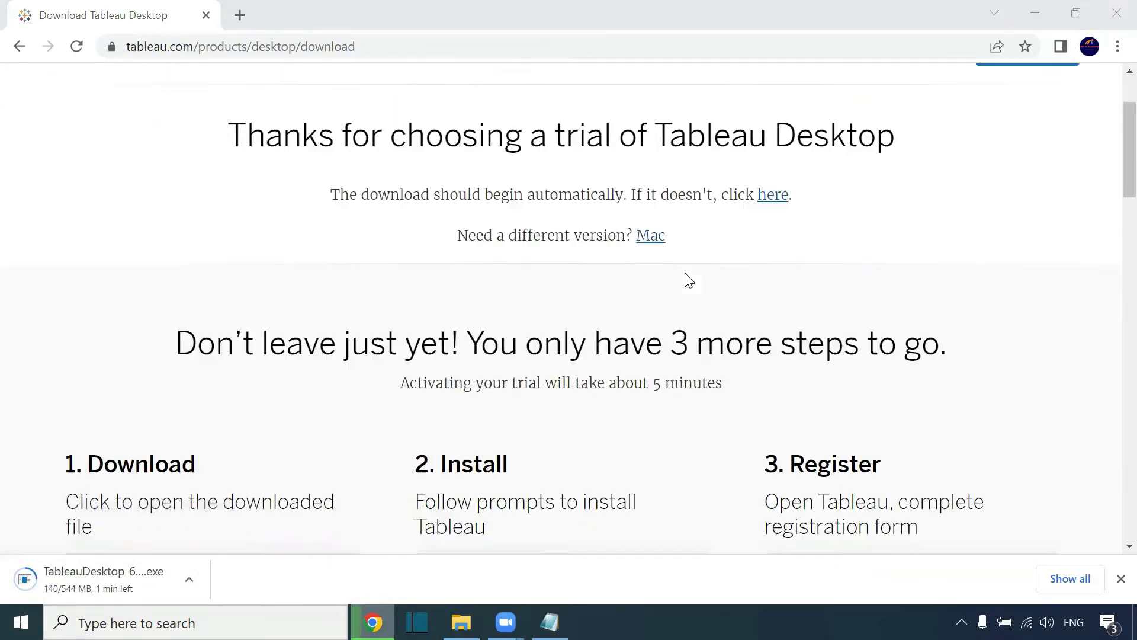
pyautogui.scroll(-4, 122, 396)
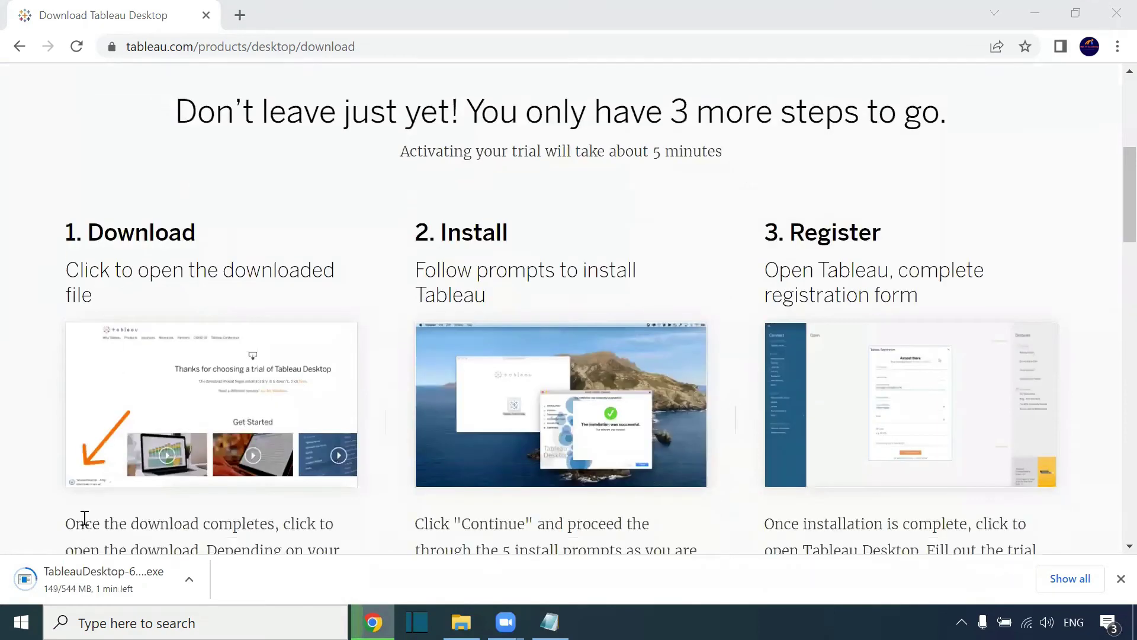
pyautogui.scroll(-3, 571, 316)
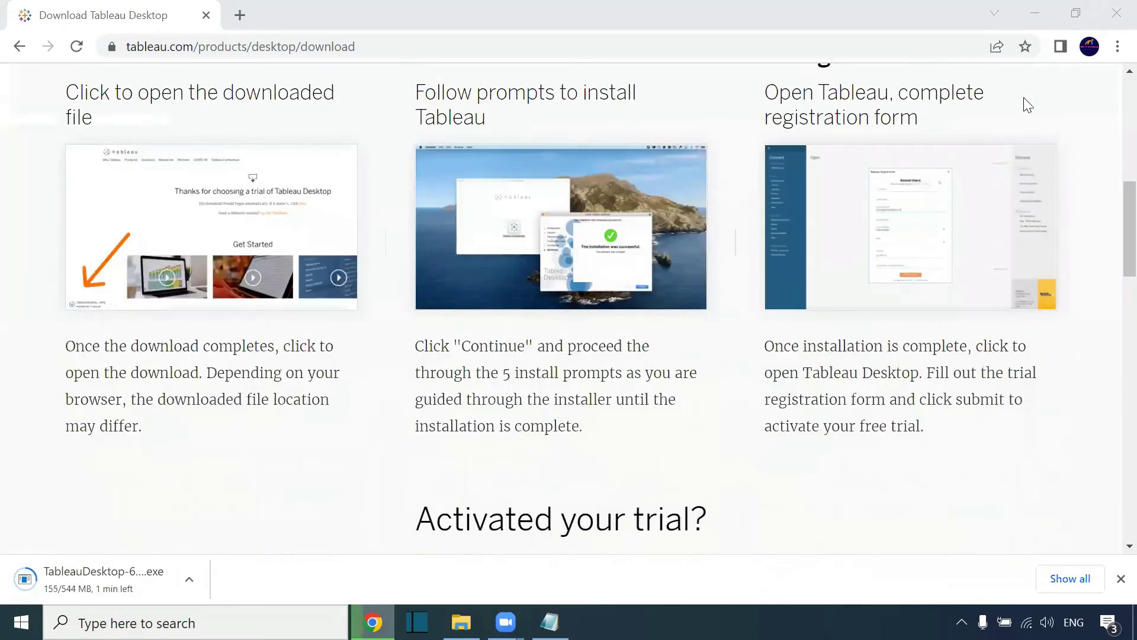
pyautogui.scroll(-1, 870, 308)
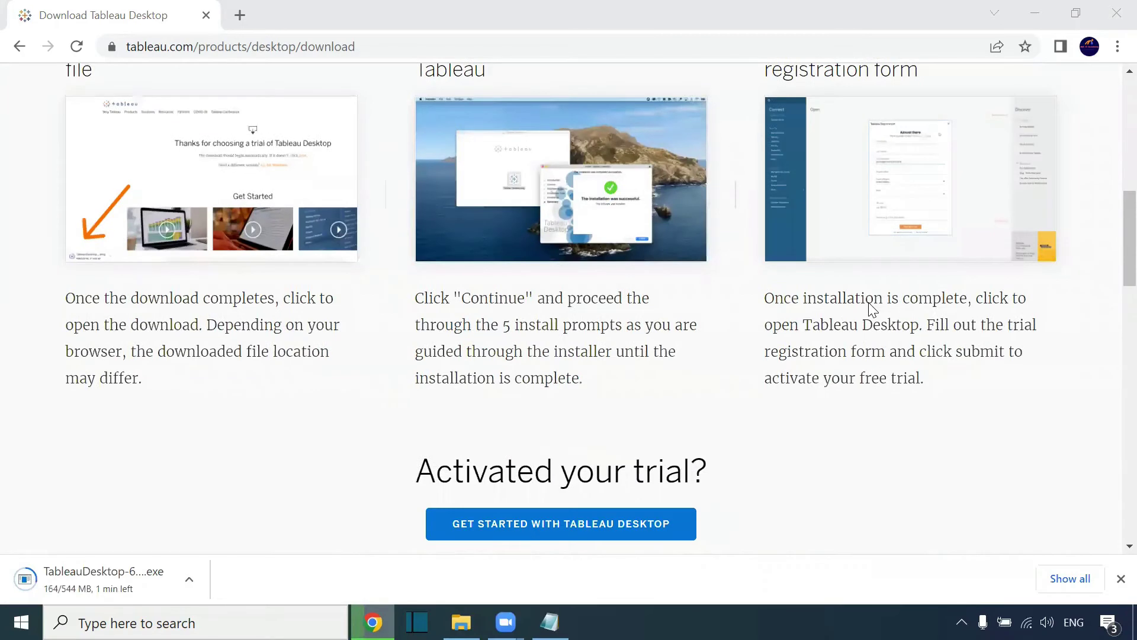
pyautogui.scroll(-5, 869, 305)
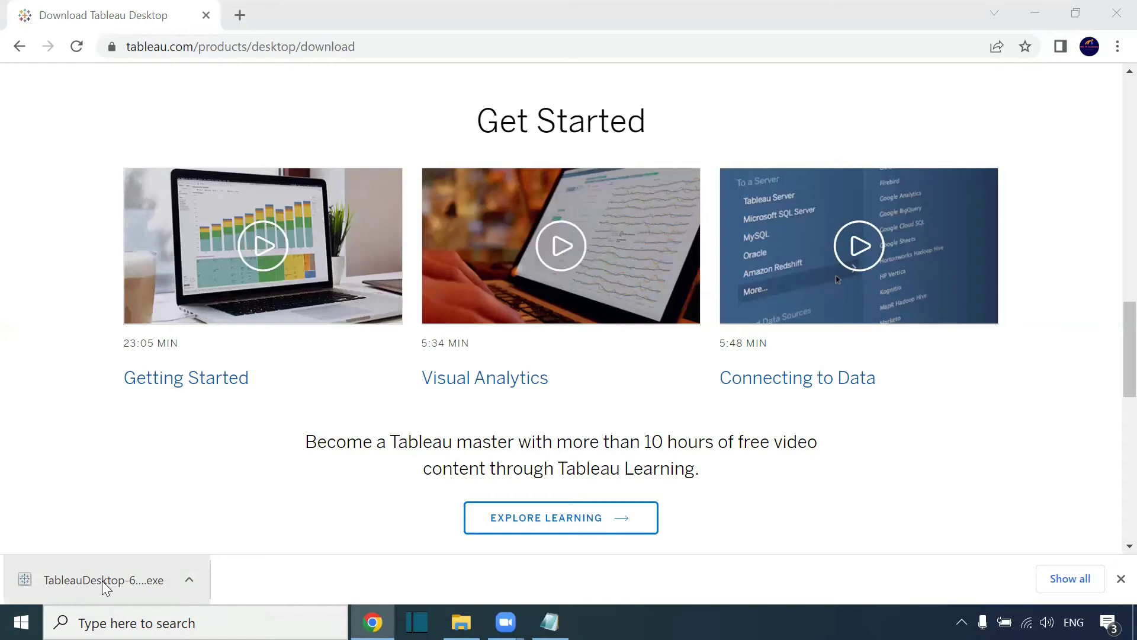
# - Run the Tableau installer, accept the license, decline usage data sharing, and install
pyautogui.click(105, 586)
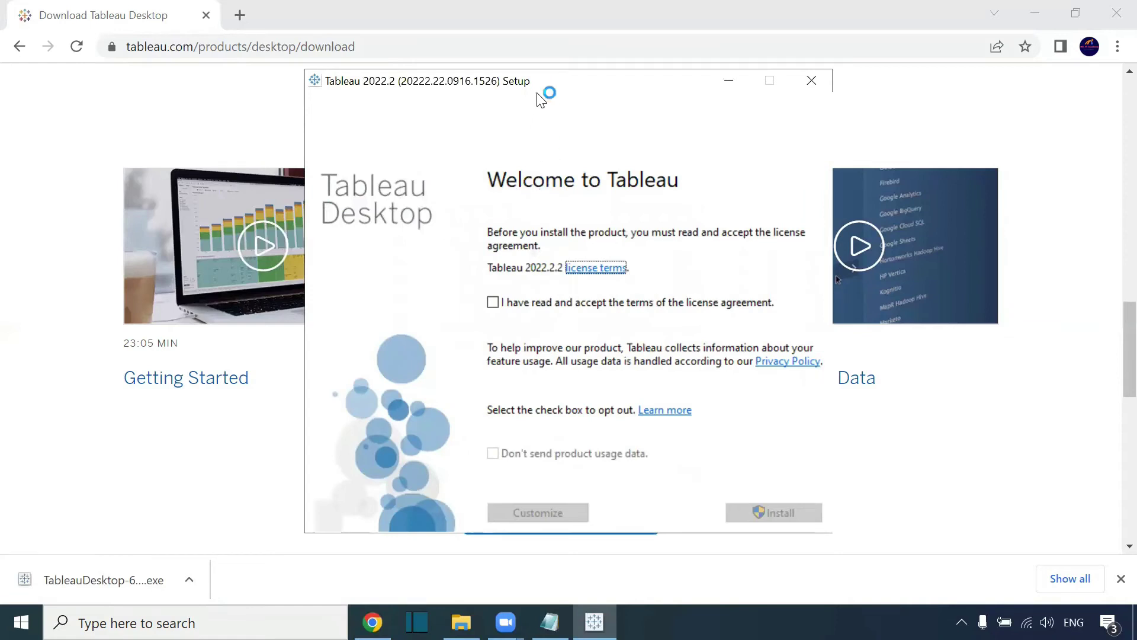
pyautogui.moveTo(536, 81); pyautogui.dragTo(454, 44)
pyautogui.click(403, 263)
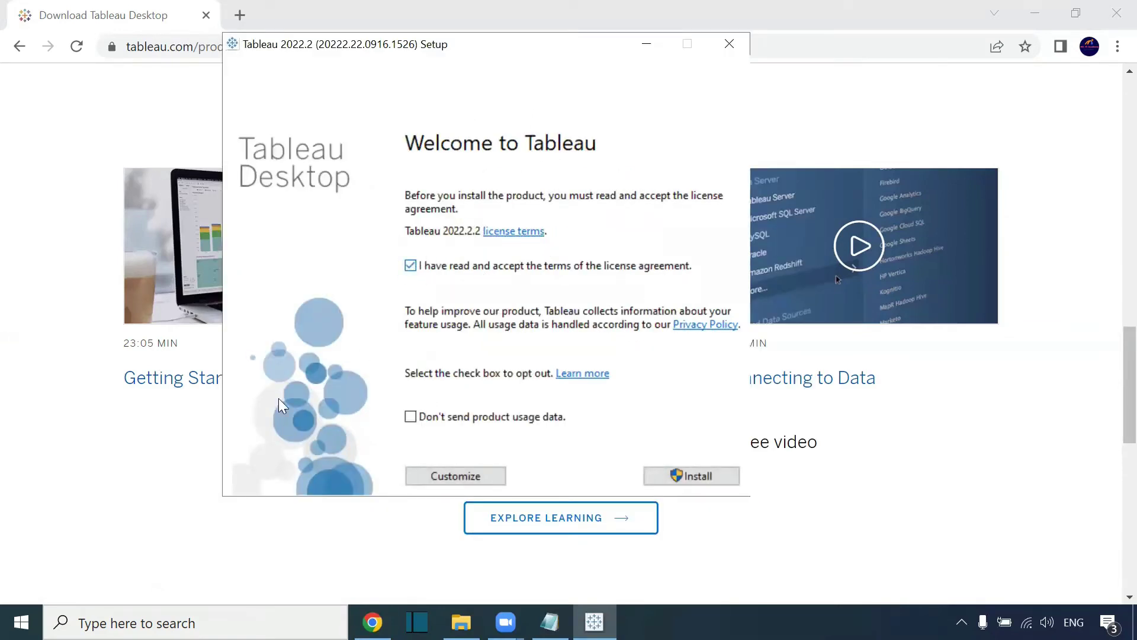
pyautogui.click(411, 416)
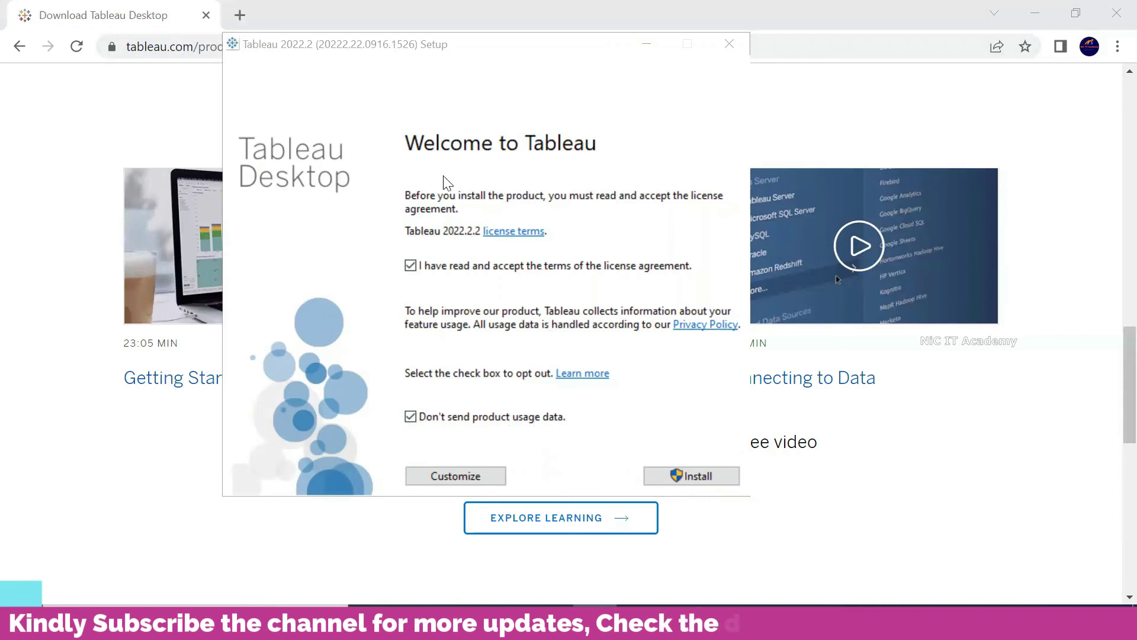
pyautogui.click(699, 481)
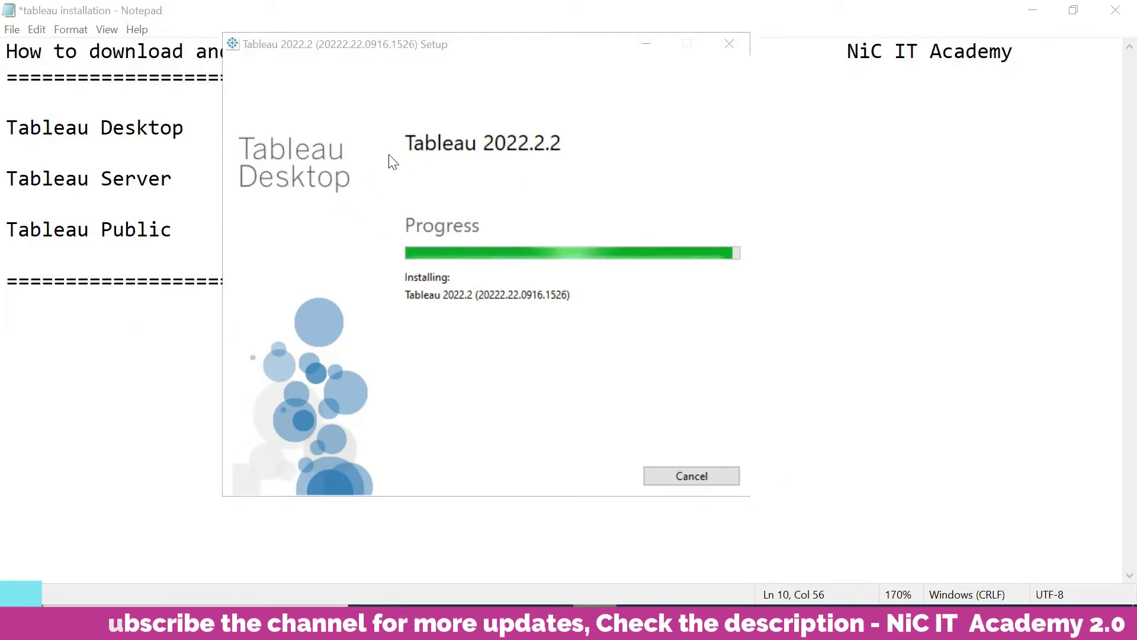
# - Start the 14-day trial, register with the user's e-mail address, and continue to the Book1 start page
pyautogui.click(1033, 10)
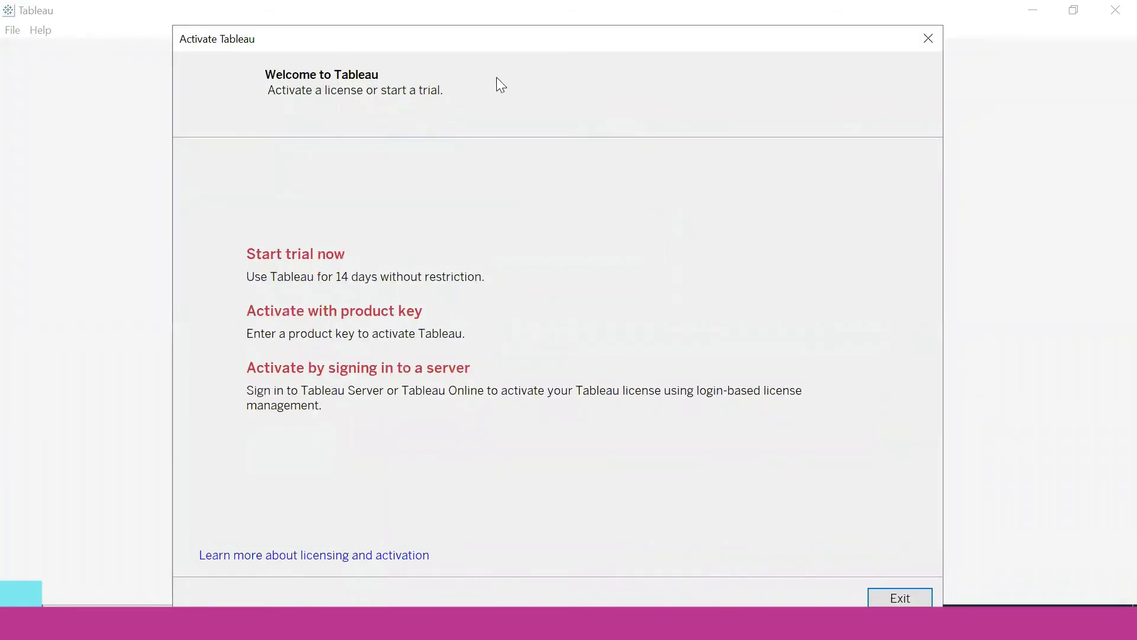
pyautogui.click(313, 257)
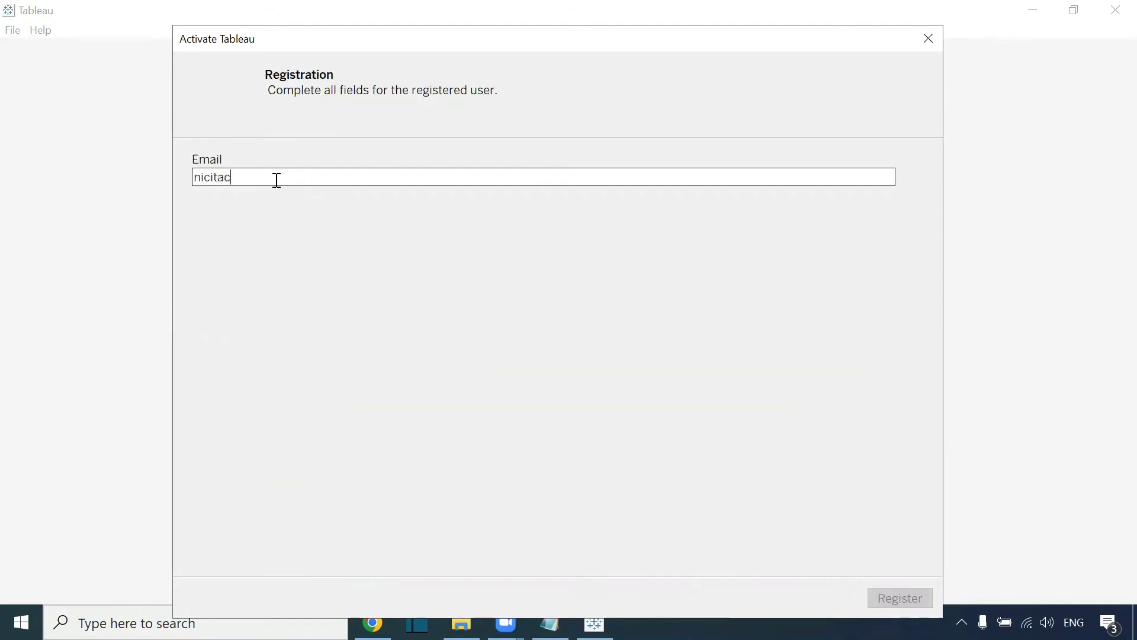
pyautogui.click(904, 601)
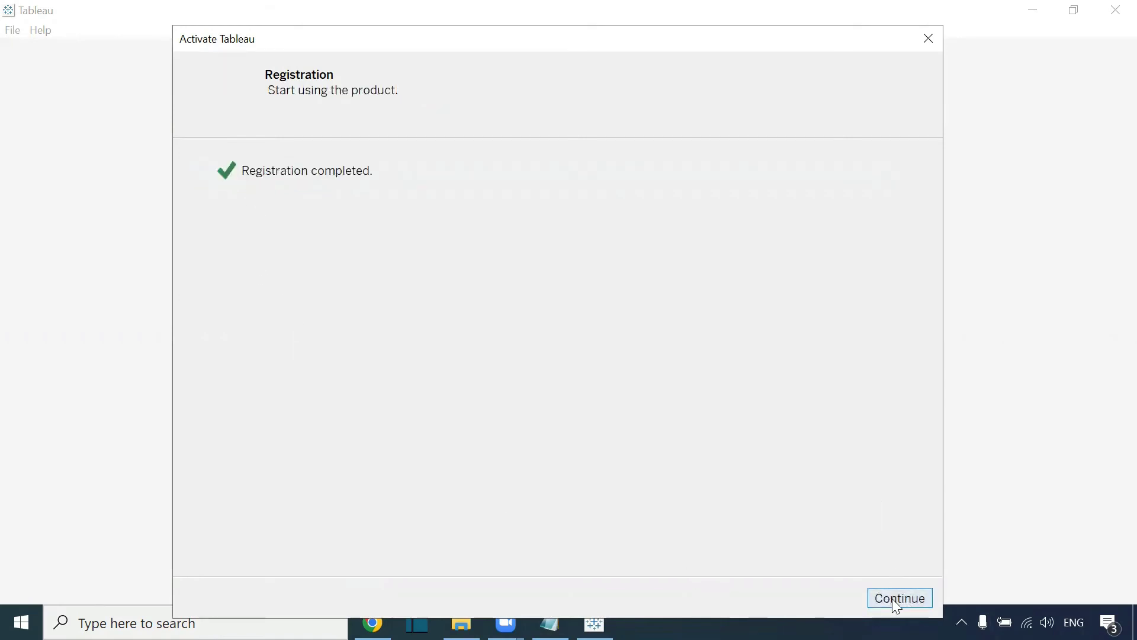
pyautogui.click(893, 600)
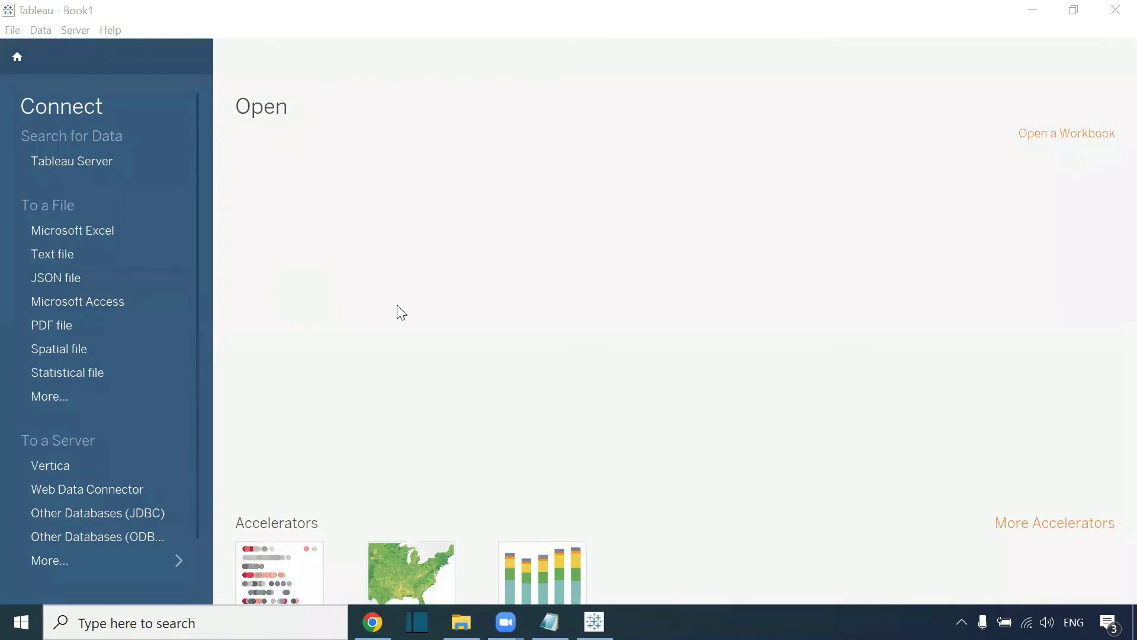
# - Browse to My Tableau Repository > Datasources > 2022.2 > en_US-US and select the Sample - Superstore workbook
pyautogui.click(462, 622)
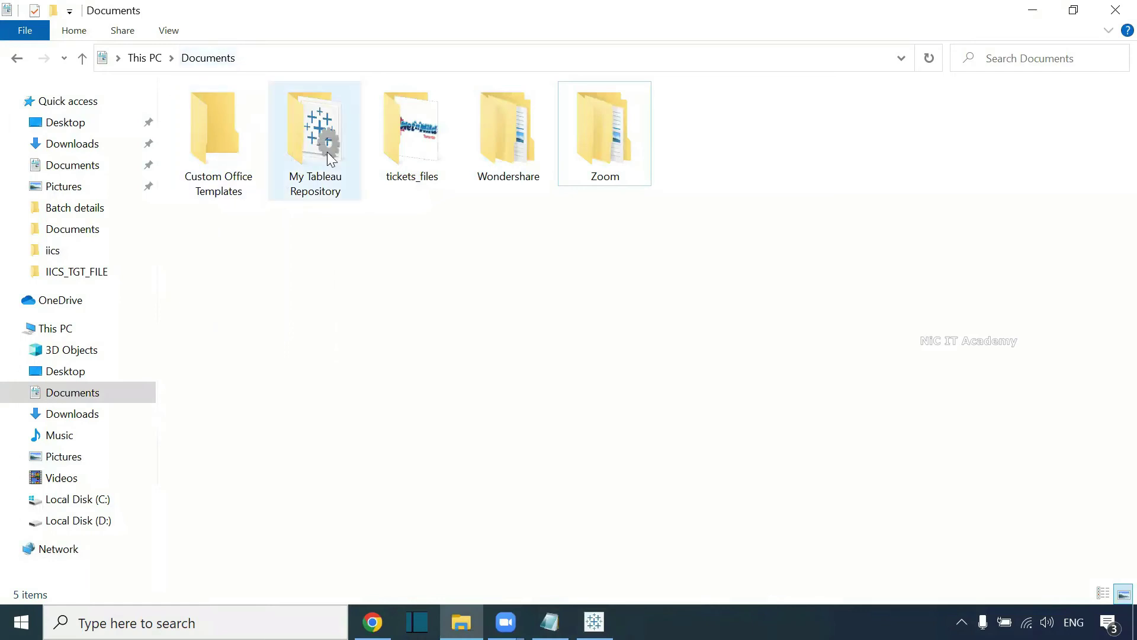
pyautogui.doubleClick(308, 186)
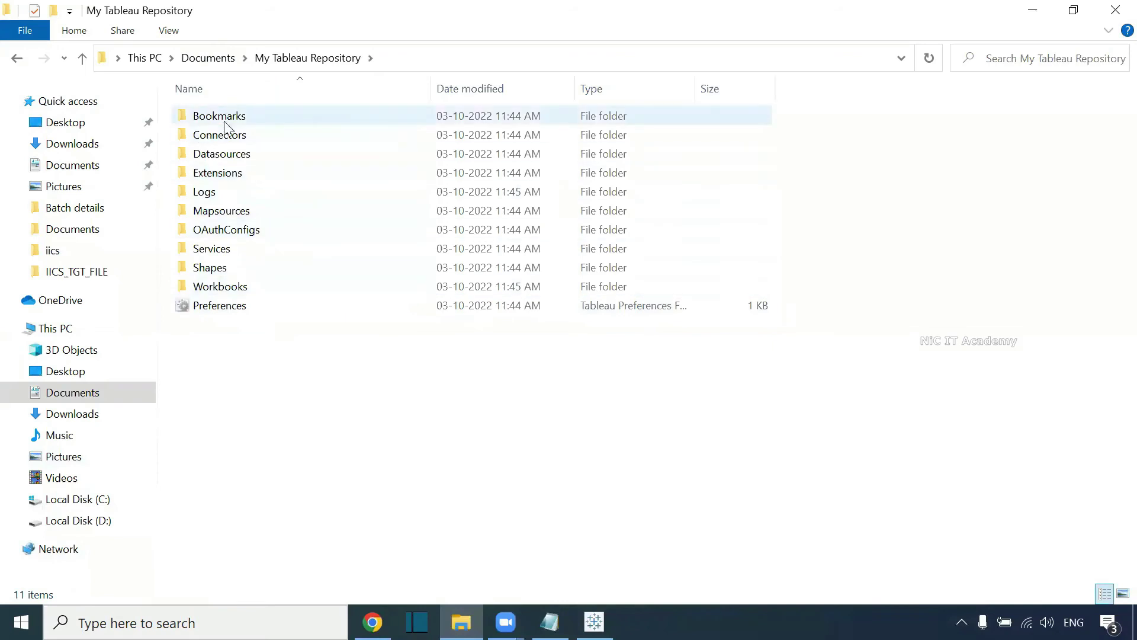
pyautogui.moveTo(266, 202)
pyautogui.doubleClick(238, 153)
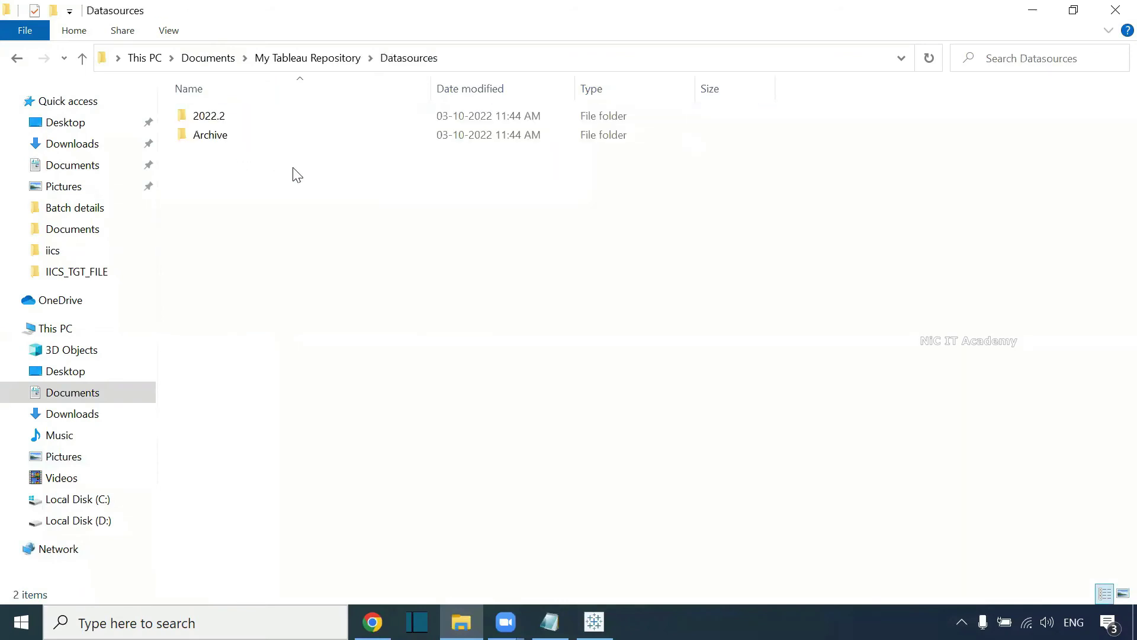
pyautogui.click(237, 118)
pyautogui.doubleClick(247, 126)
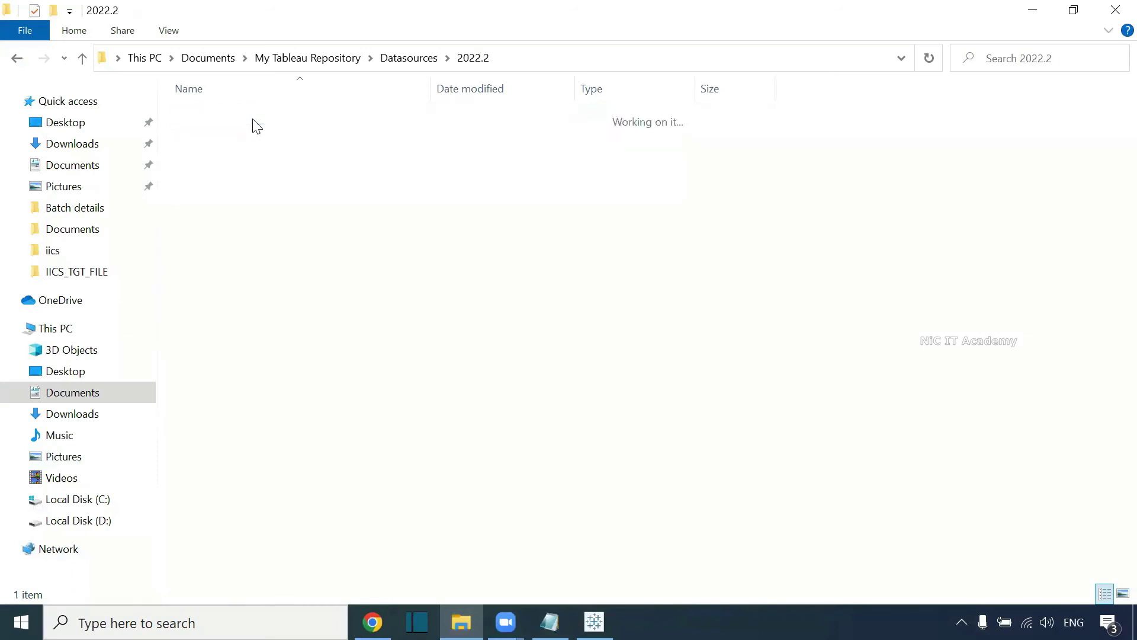
pyautogui.doubleClick(222, 125)
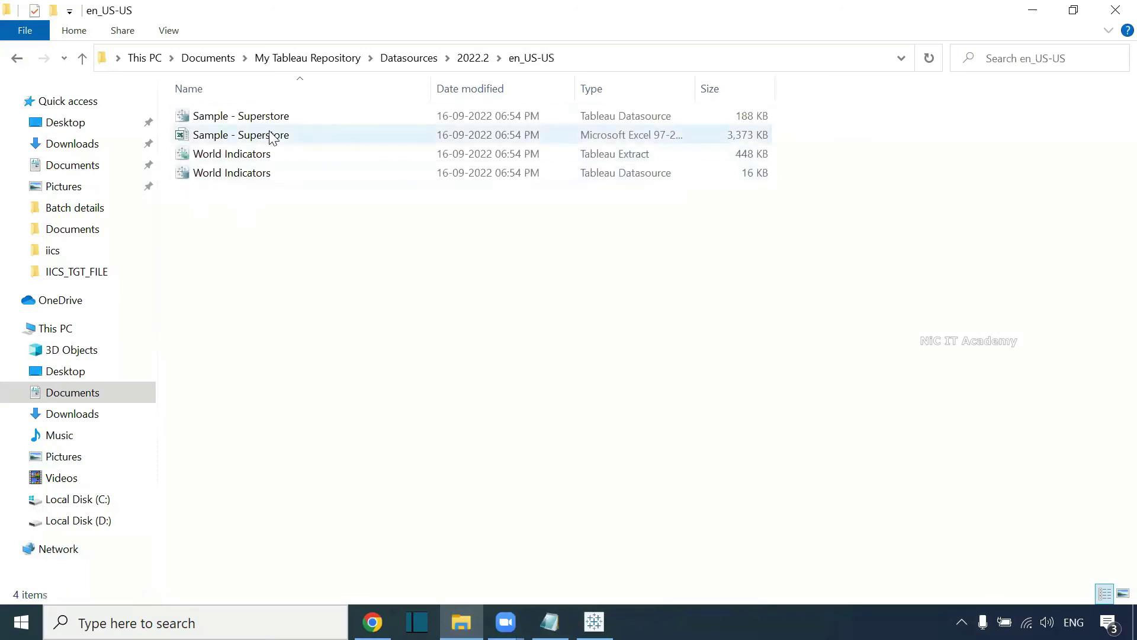
pyautogui.click(273, 138)
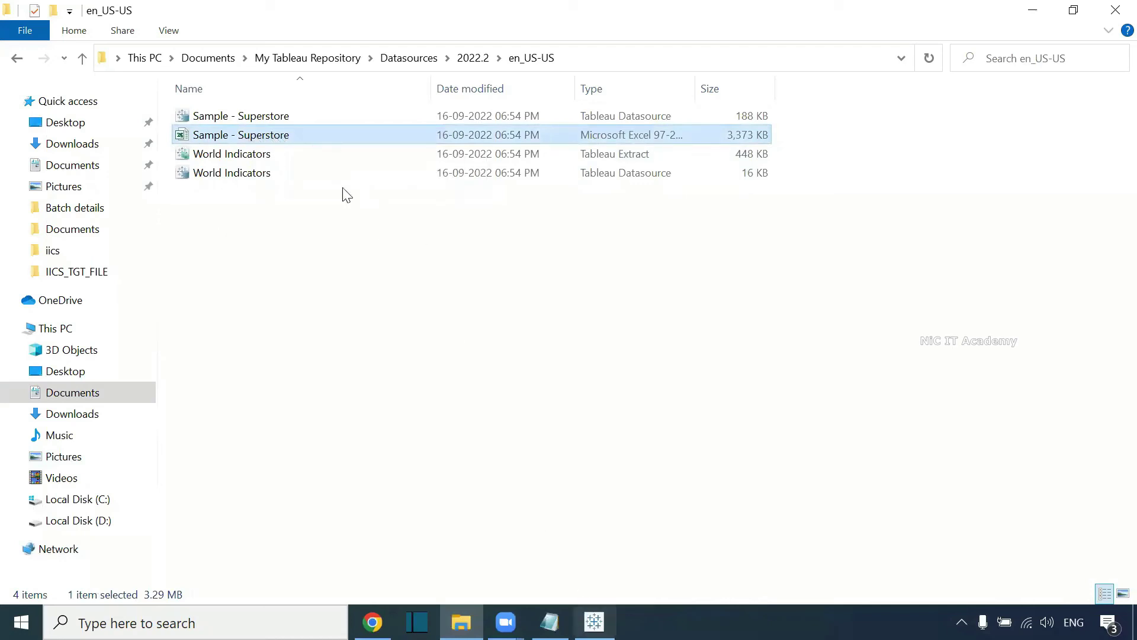
# - Connect Tableau to the Microsoft Excel file Sample - Superstore from the en_US-US folder
pyautogui.click(594, 621)
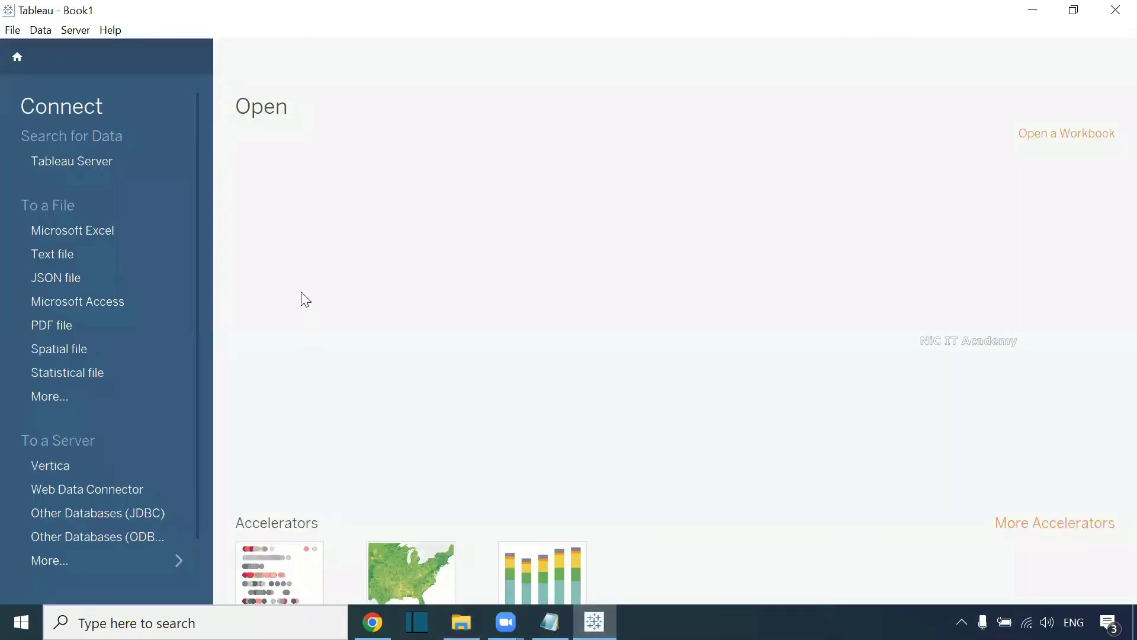
pyautogui.click(86, 234)
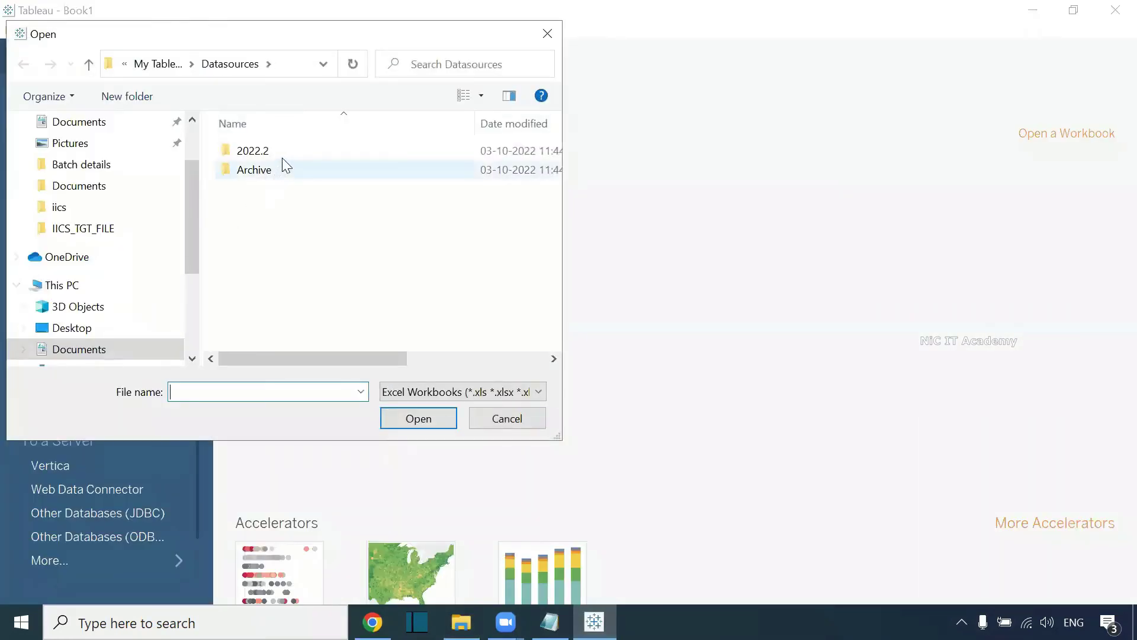
pyautogui.doubleClick(286, 156)
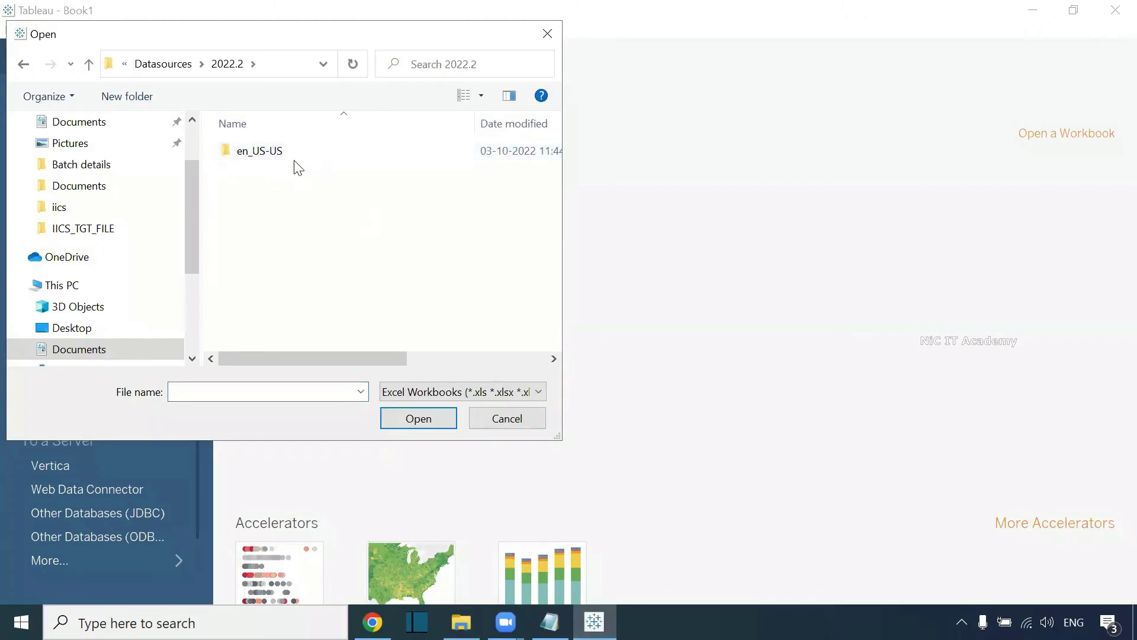
pyautogui.doubleClick(296, 153)
pyautogui.click(314, 153)
pyautogui.click(419, 425)
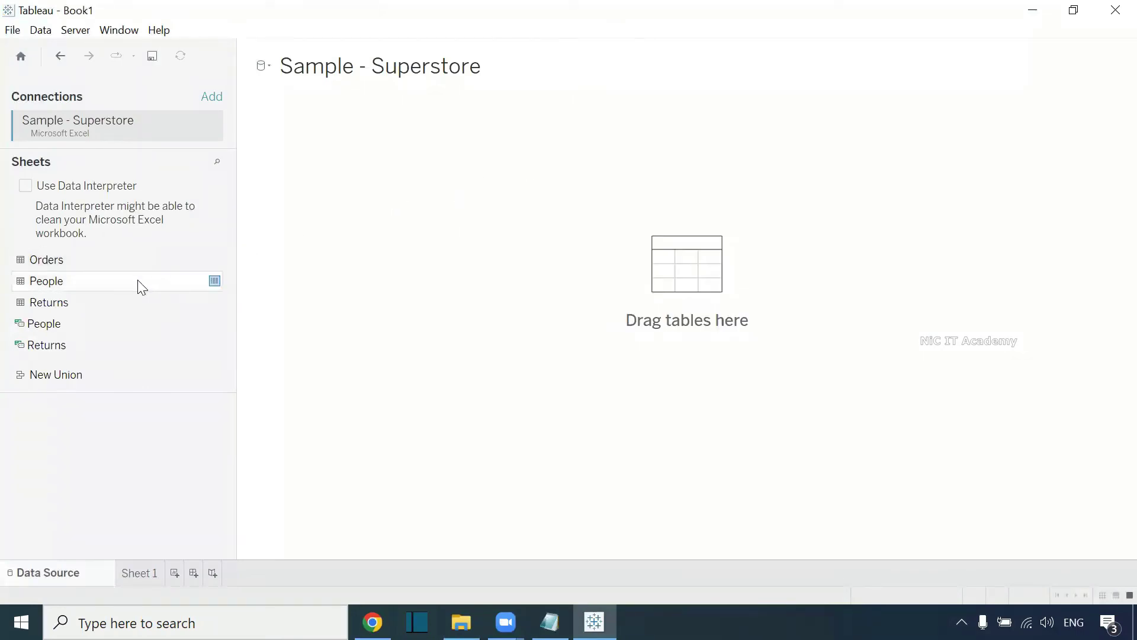
# - Add Orders to the canvas, relate Returns and People to it, and open Sheet 1
pyautogui.doubleClick(46, 259)
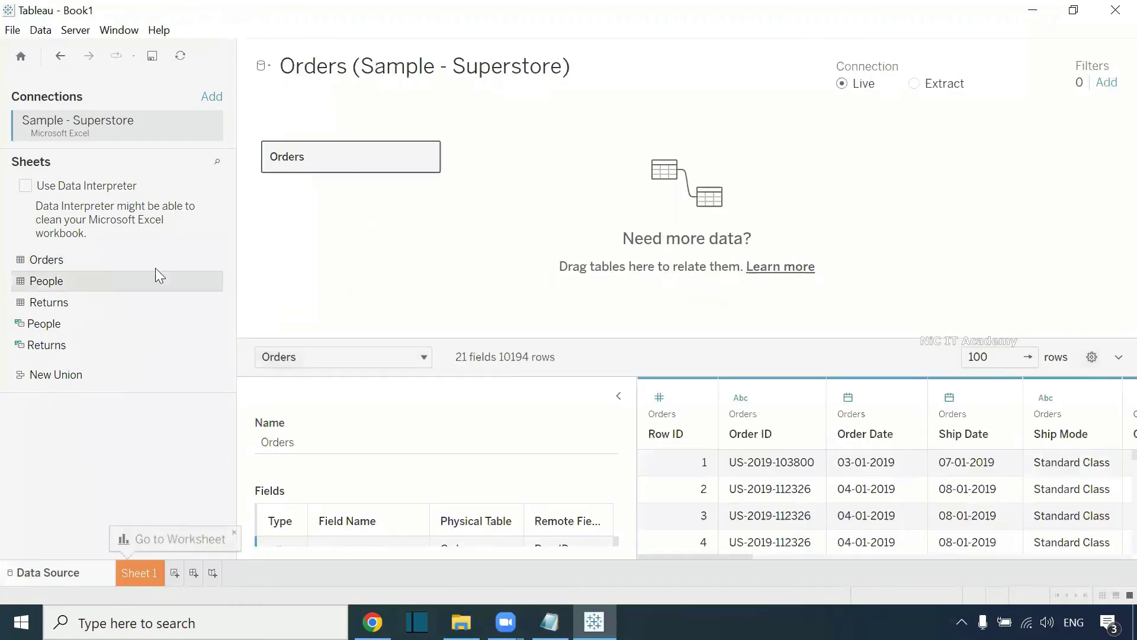
pyautogui.moveTo(47, 302); pyautogui.dragTo(531, 175)
pyautogui.moveTo(106, 284); pyautogui.dragTo(574, 277)
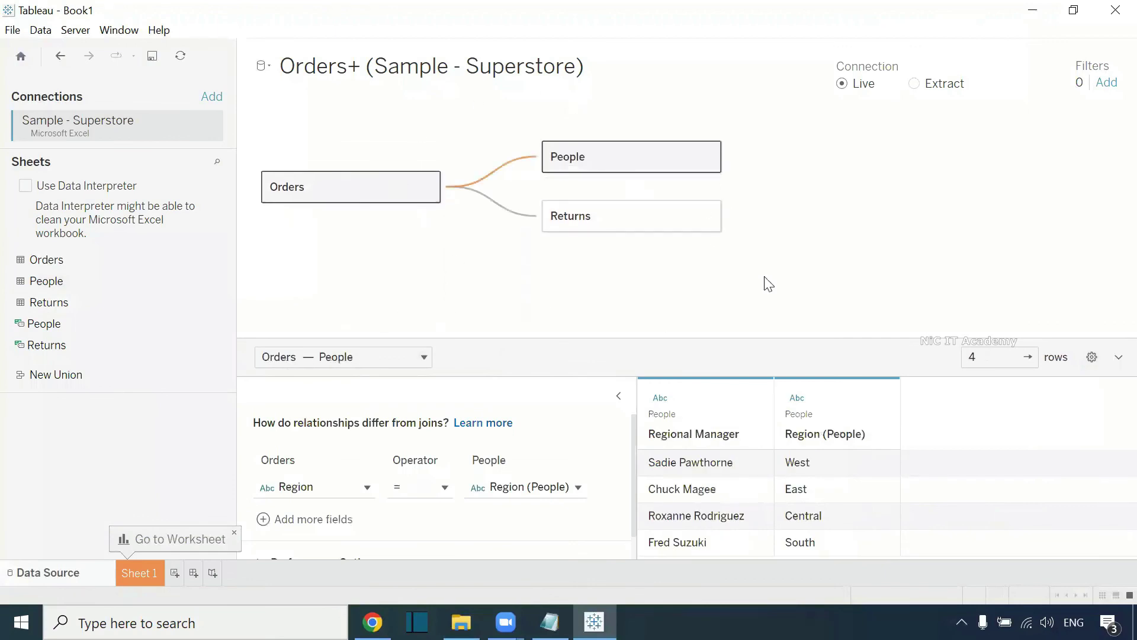
pyautogui.click(132, 579)
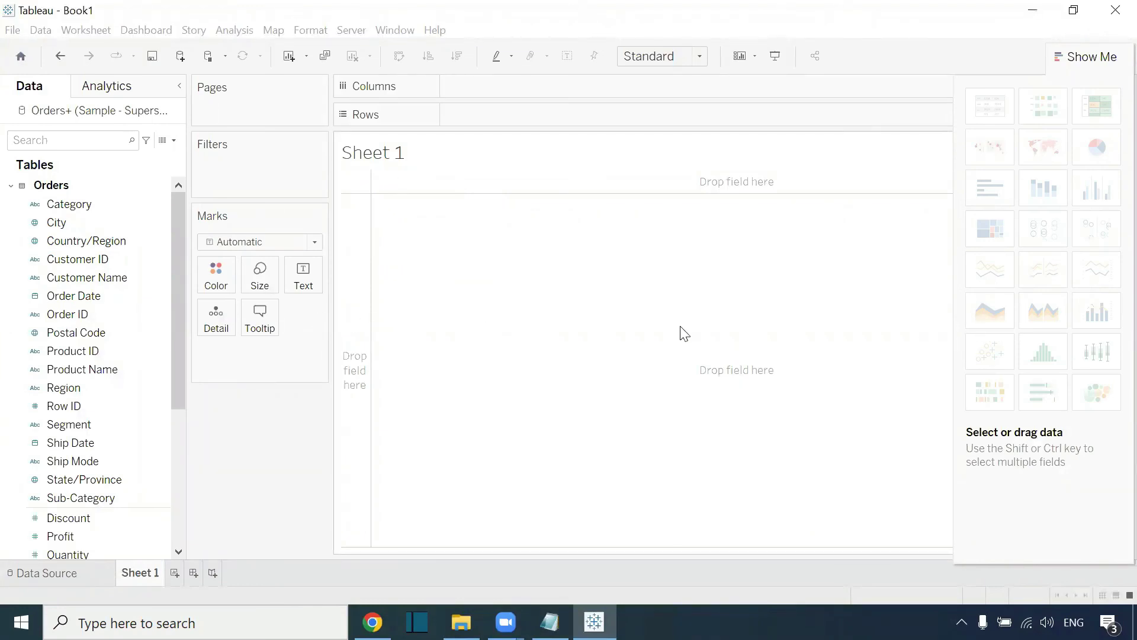
pyautogui.click(74, 295)
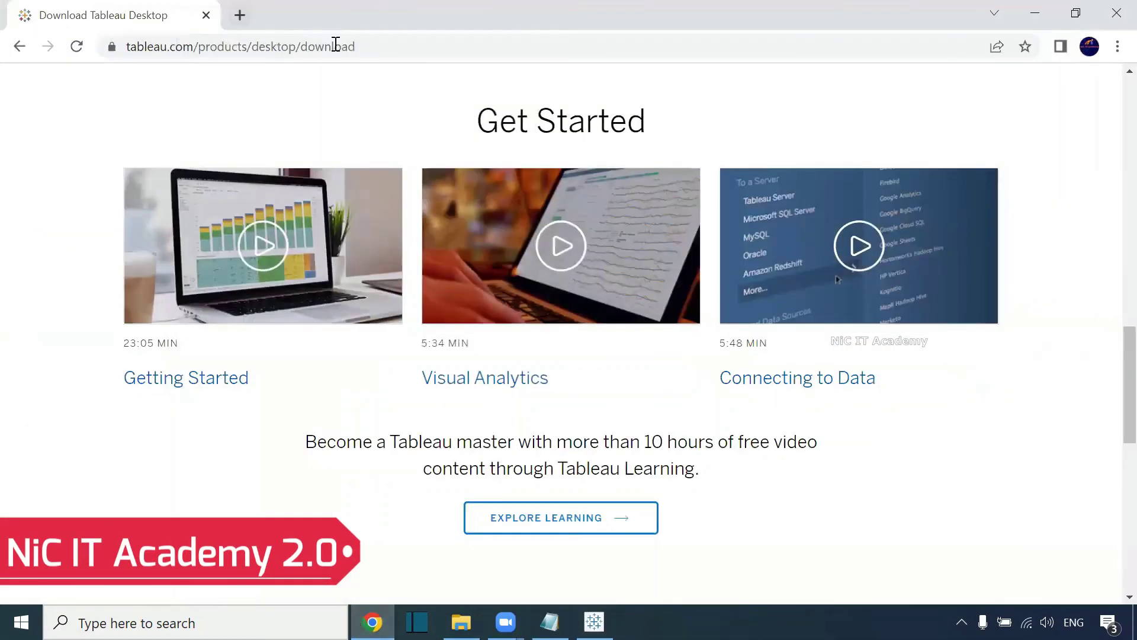
# - Search 'tableau desktop for students' in a new tab and open the Tableau for Students licence form
pyautogui.hotkey('ctrl', 't')
pyautogui.write('tableau desktop for students')
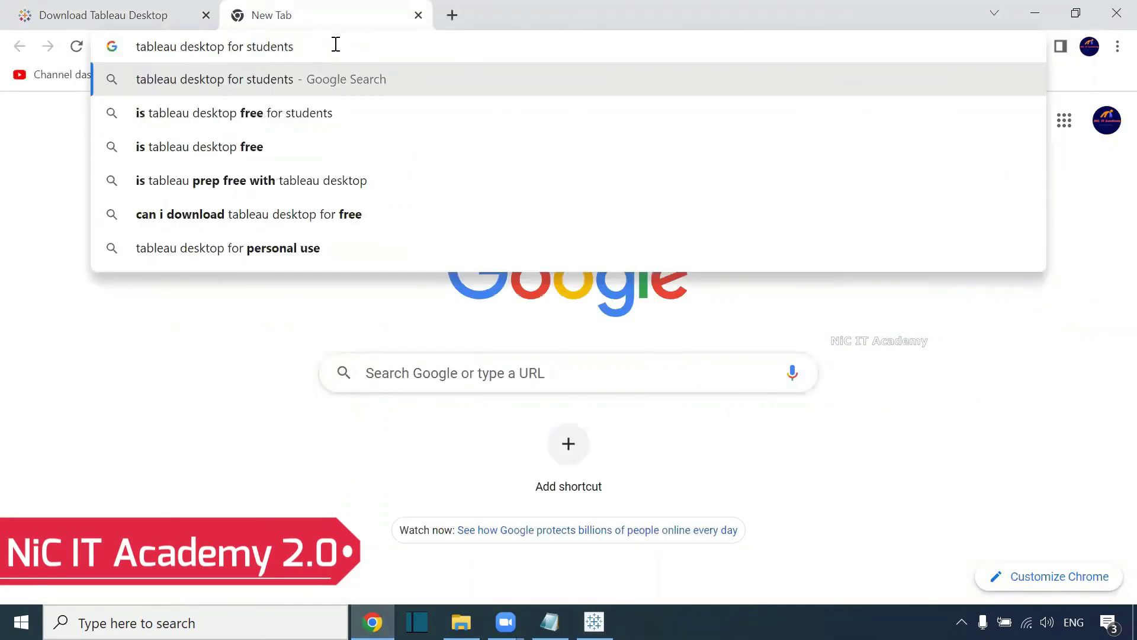
pyautogui.press('Return')
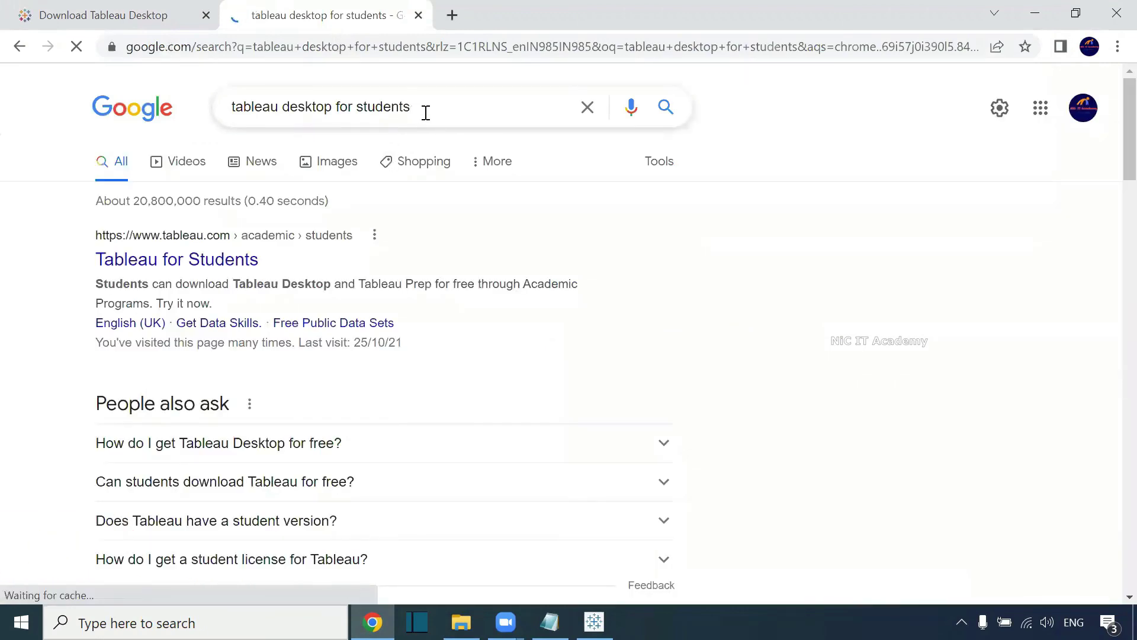
pyautogui.click(213, 268)
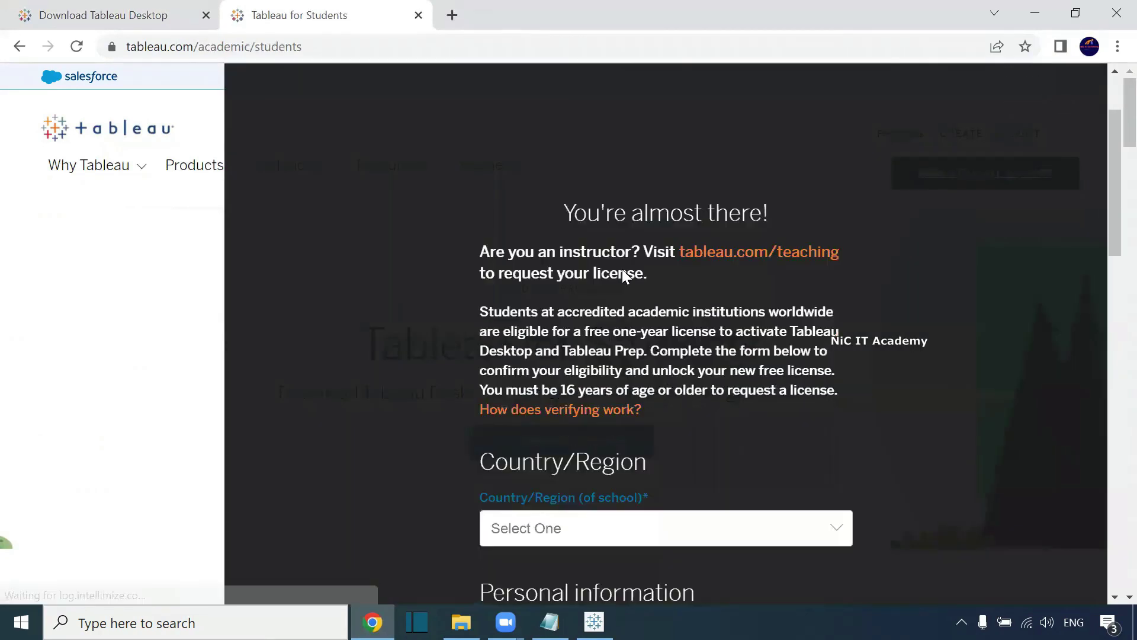
pyautogui.scroll(-2, 629, 289)
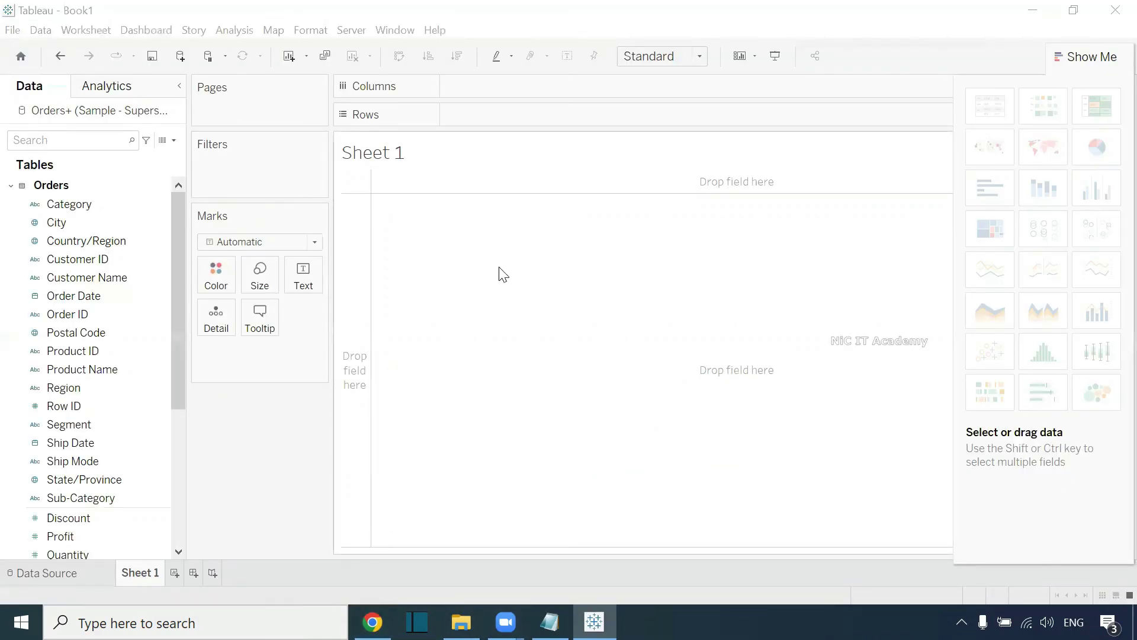
# - Switch back to the 'tableau installation' Notepad notes
pyautogui.hotkey('alt', 'Tab')
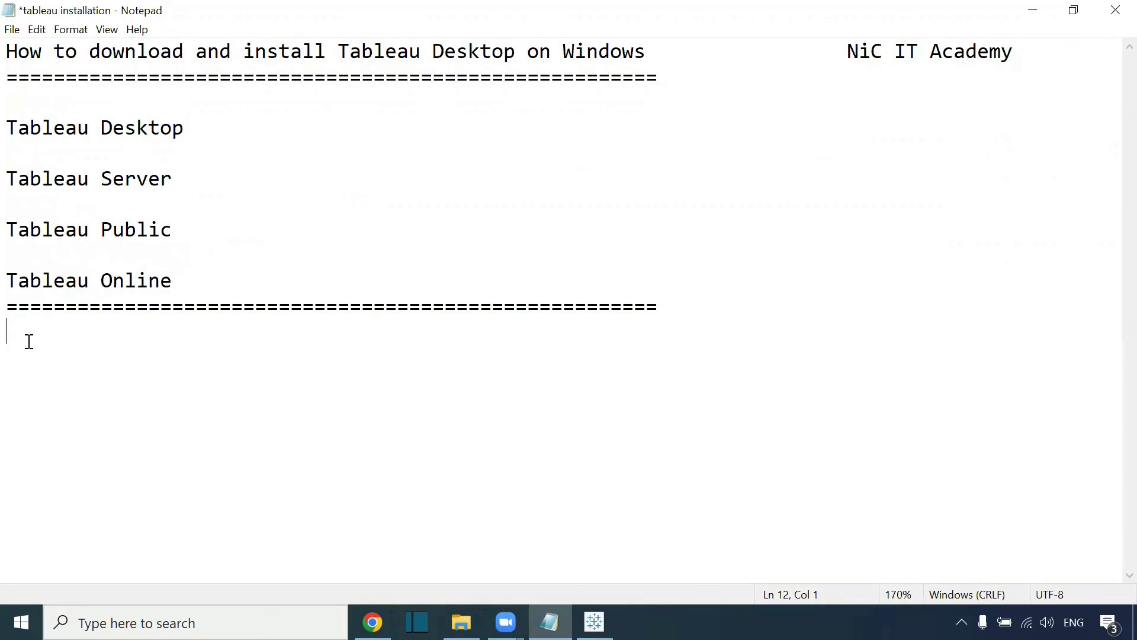